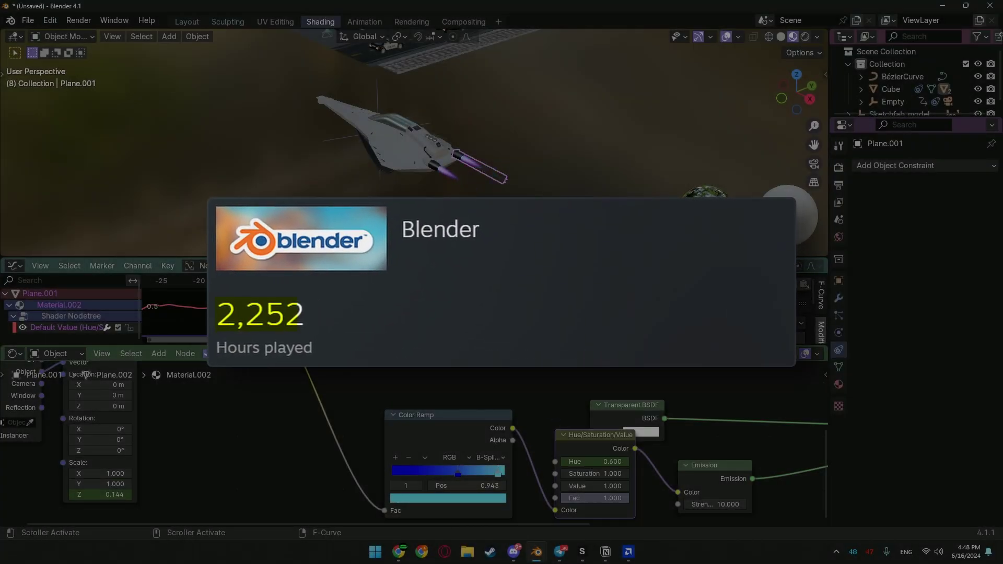
mouse_move(409, 284)
mouse_down()
mouse_move(380, 284)
mouse_move(418, 293)
mouse_move(406, 292)
mouse_up()
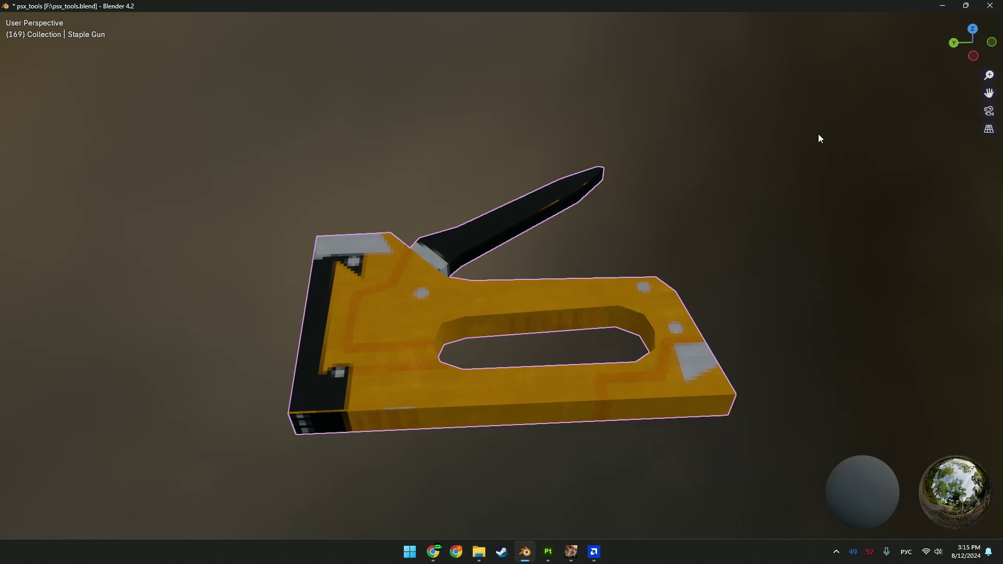
key(ctrl+alt+space)
key(alt+Tab)
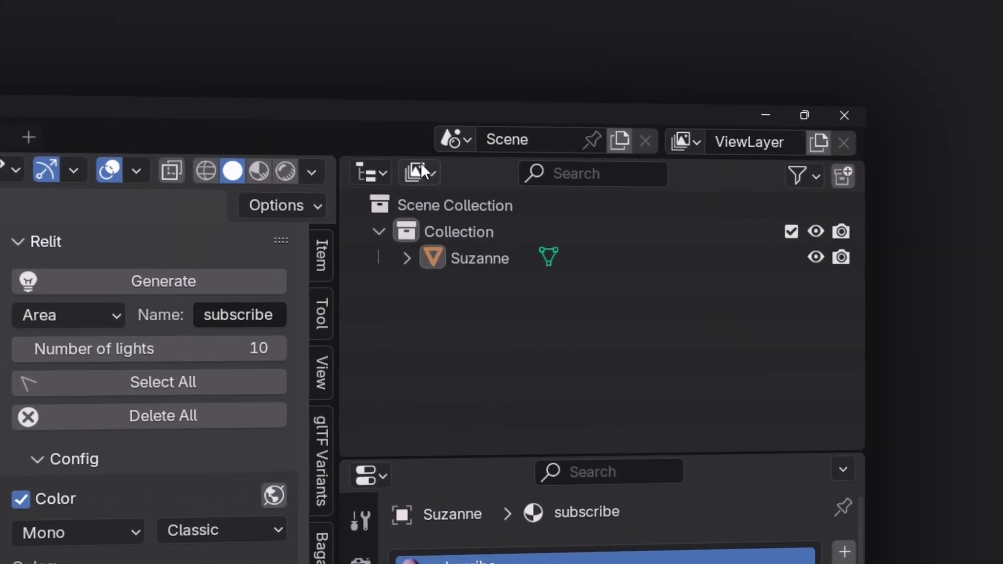
Show the file's unused data in the Outliner and purge all unused local and linked data-blocks recursively
click(421, 170)
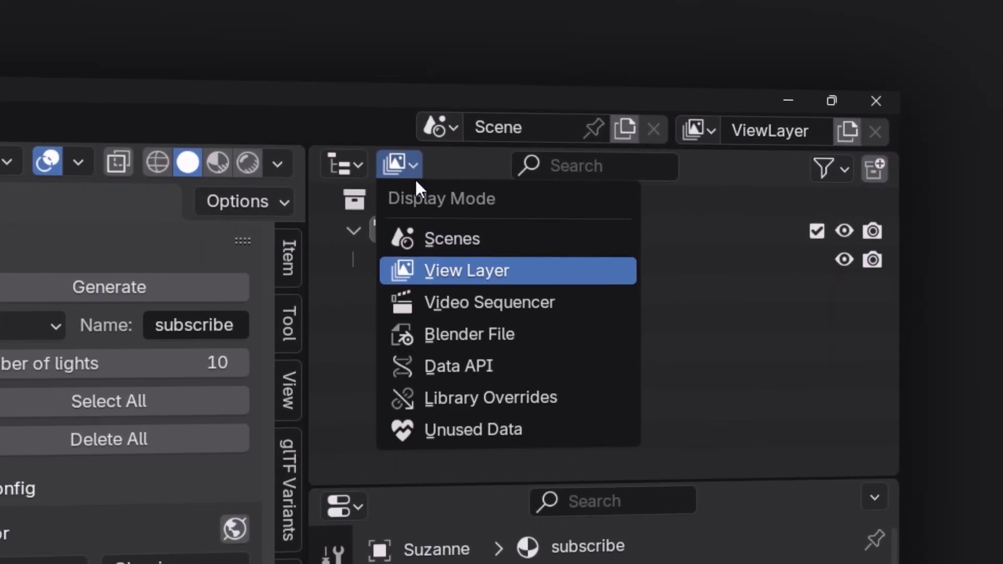
click(447, 431)
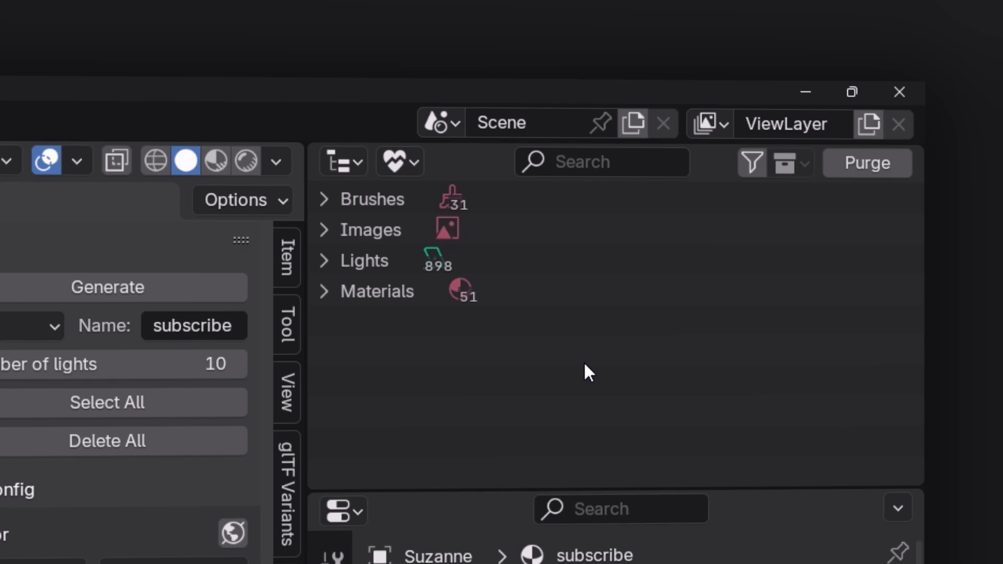
click(862, 165)
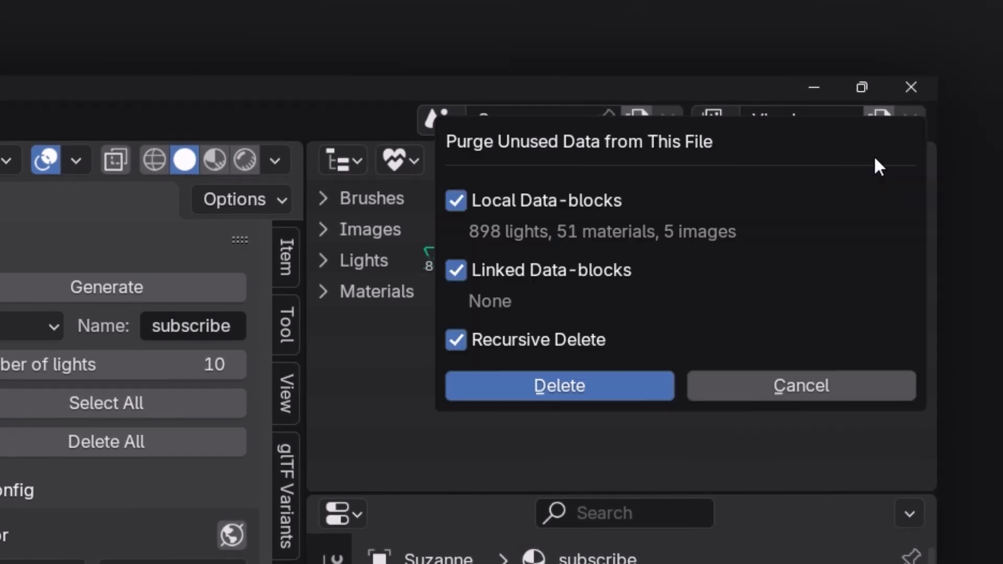
click(603, 387)
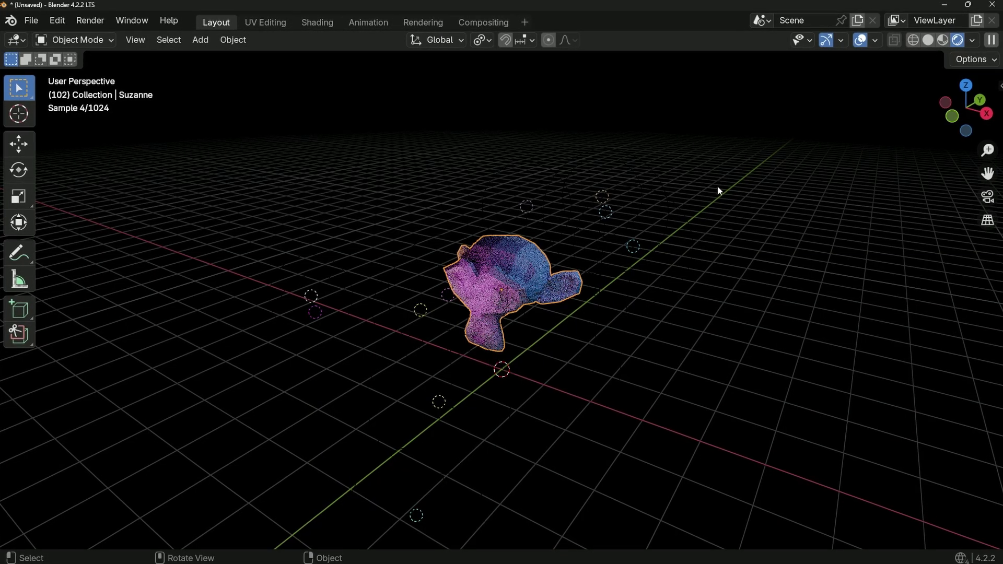
Examine the monkey head and its surrounding lights from several angles, and open the viewport overlay settings
middle_drag(720, 191, 724, 101)
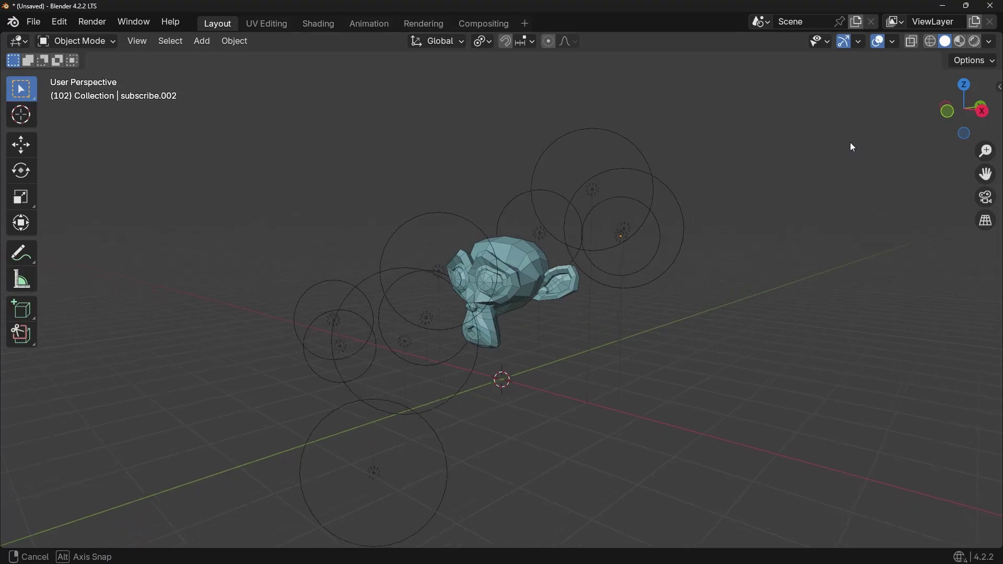
mouse_move(851, 145)
middle_down()
mouse_move(835, 142)
mouse_move(914, 152)
mouse_move(904, 165)
mouse_move(872, 166)
middle_up()
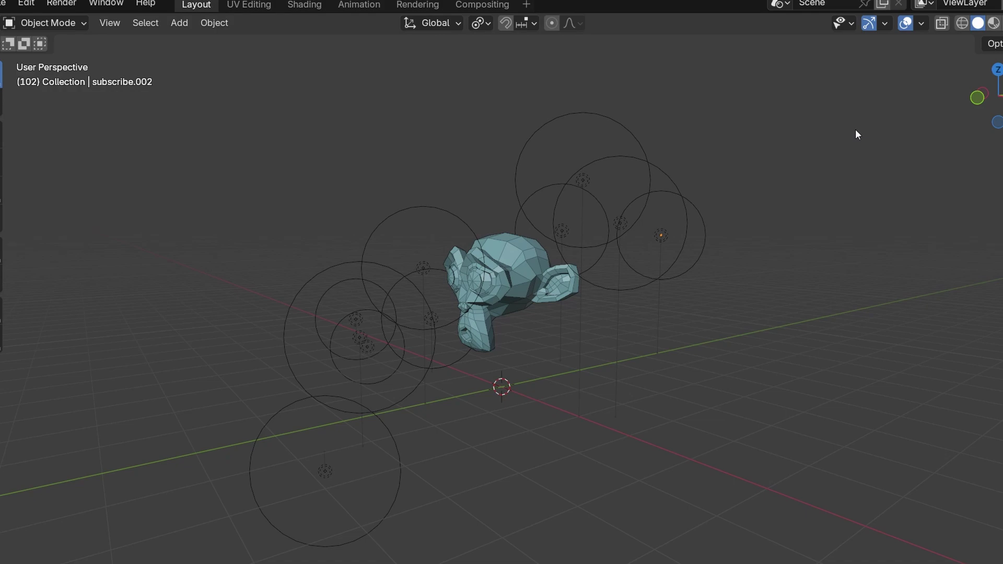
middle_drag(911, 132, 897, 158)
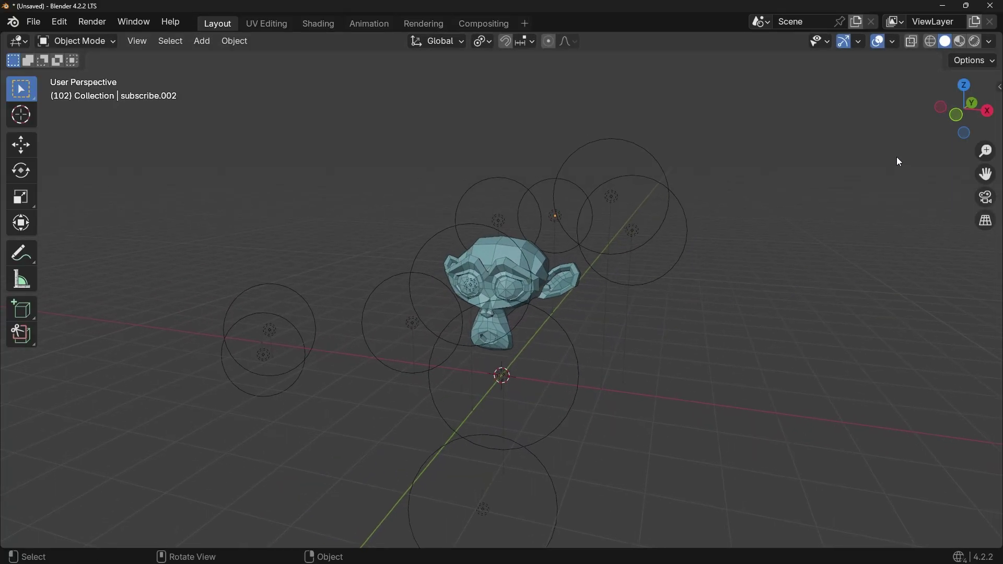
click(894, 41)
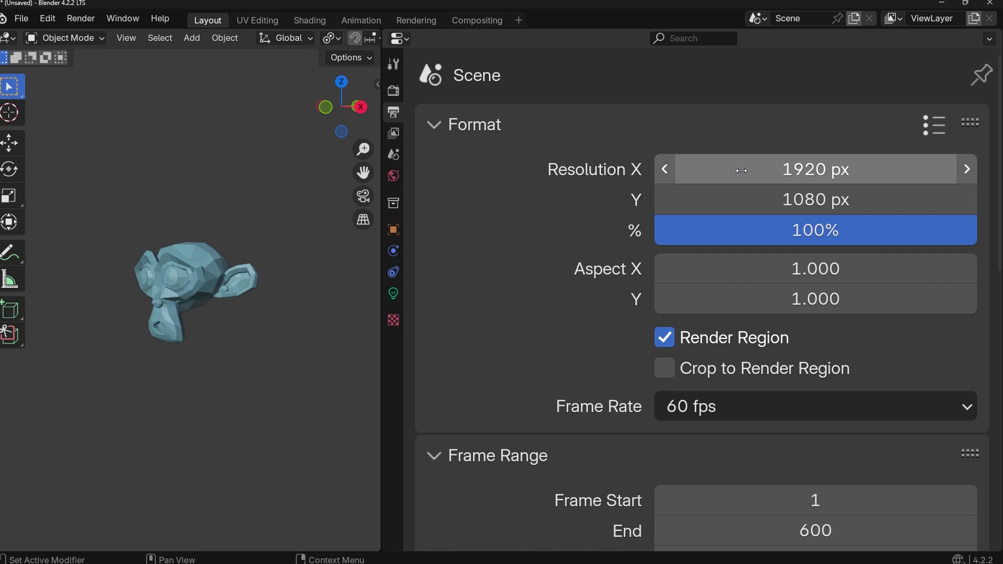
Open the X and Y render resolution values for editing together
drag(836, 177, 825, 199)
double_click(813, 167)
key(End)
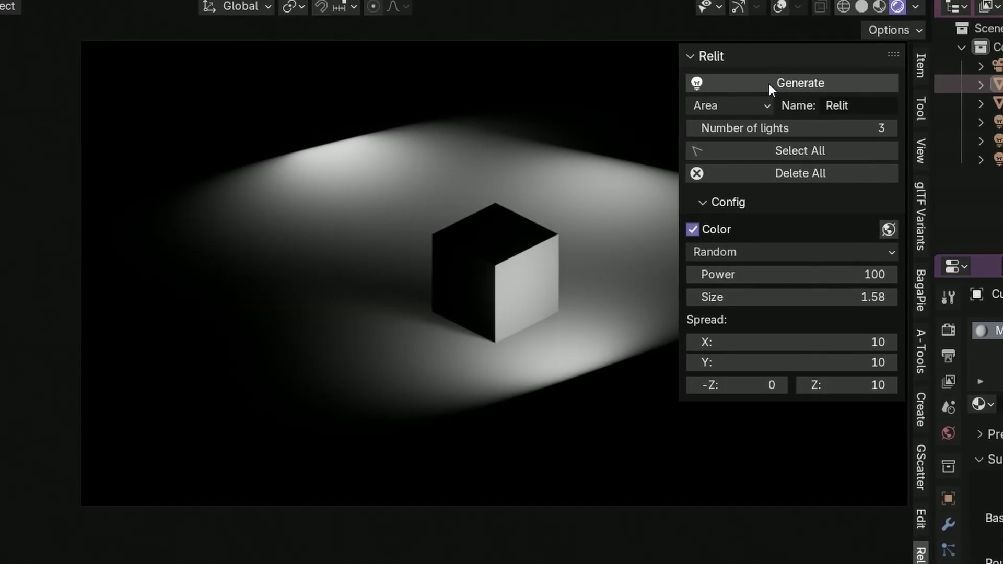
Generate several random sets of three area lights around the cube with Relit, and open the light color mode choices
click(769, 84)
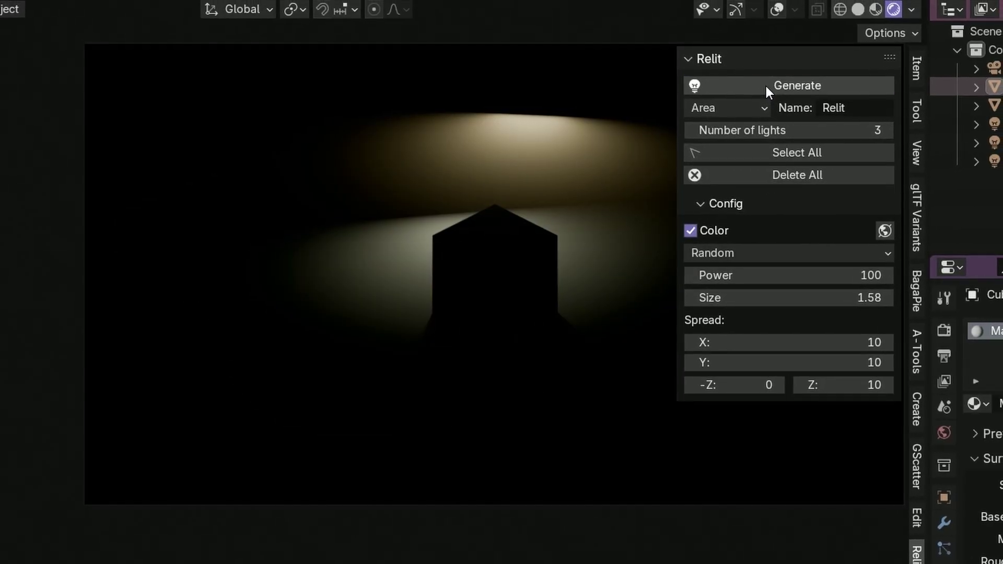
click(769, 84)
click(769, 85)
click(769, 84)
click(757, 94)
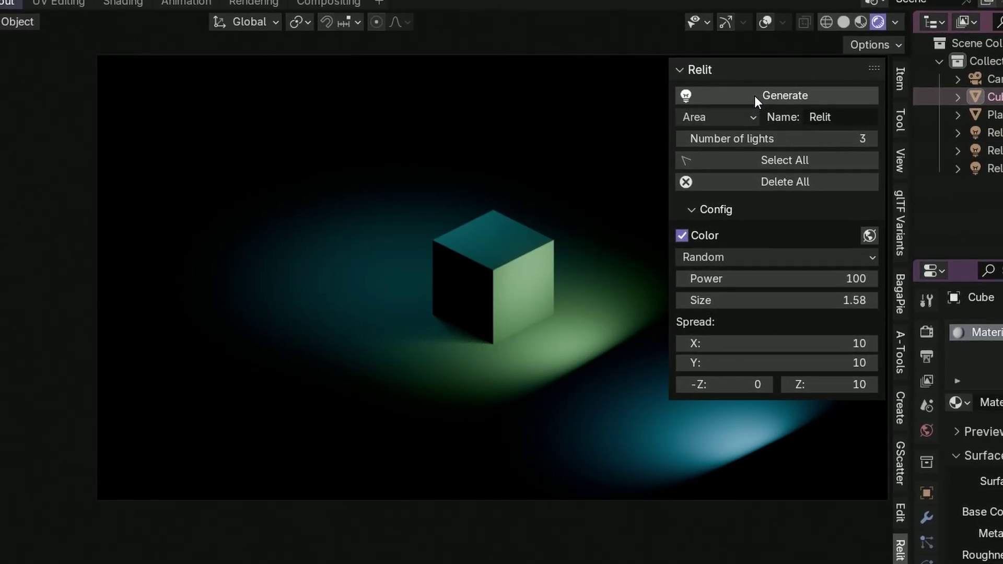
click(700, 256)
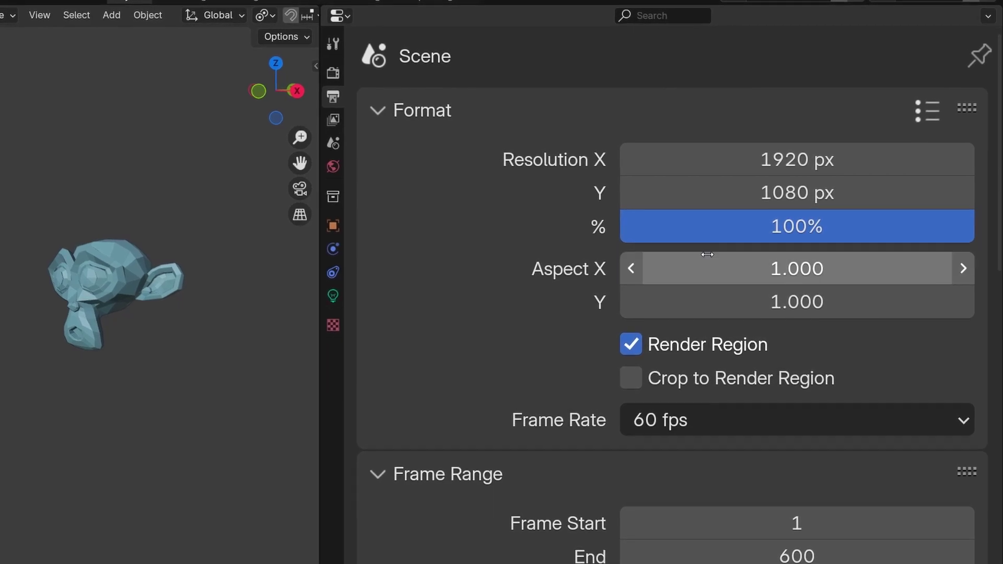
Try a render resolution scale of 50% and raise it to 200%
drag(832, 223, 790, 228)
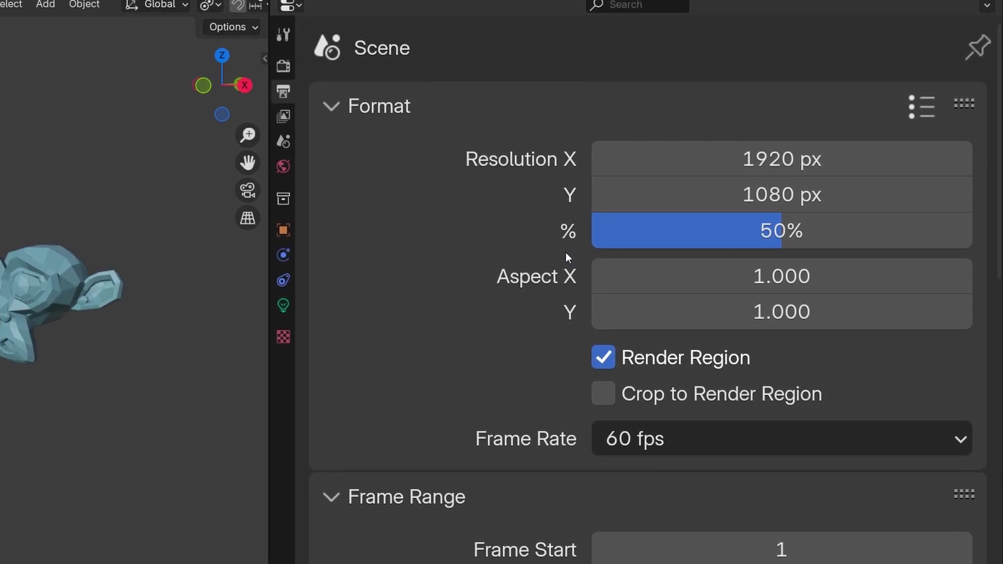
click(786, 230)
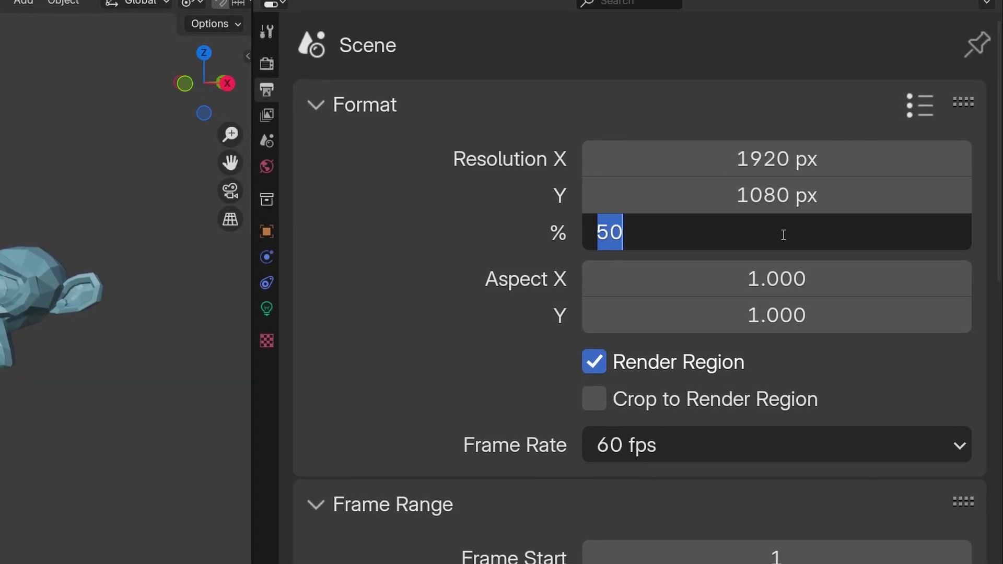
text(200)
key(Return)
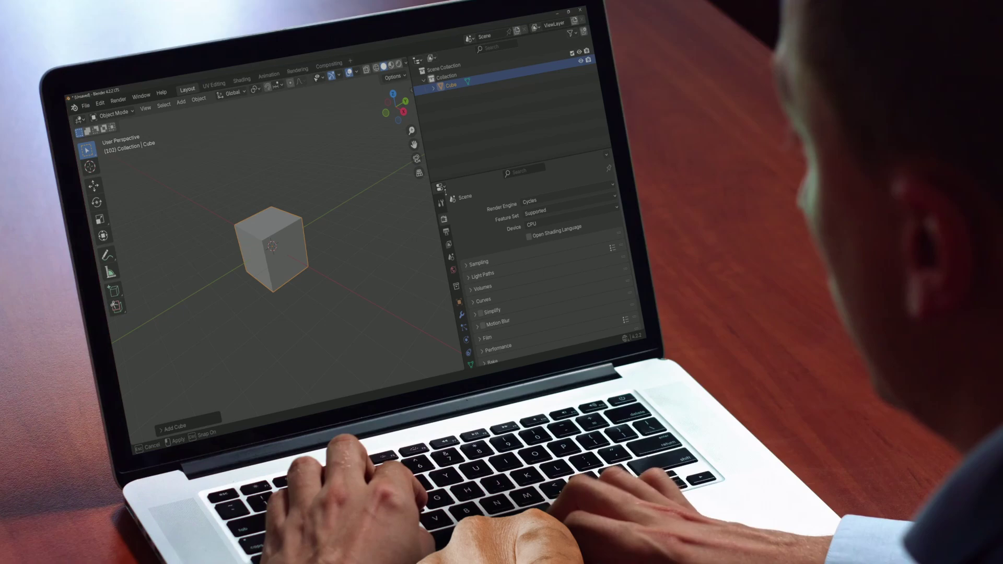
Enlarge the Outliner area and turn it into a second 3D Viewport looking at the cube
drag(440, 226, 358, 241)
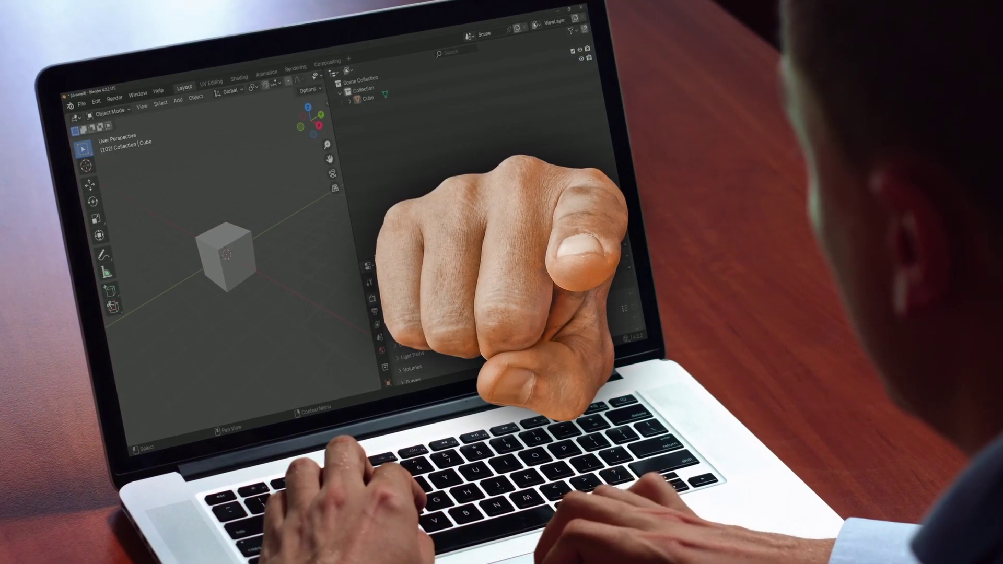
drag(365, 180, 364, 198)
click(332, 72)
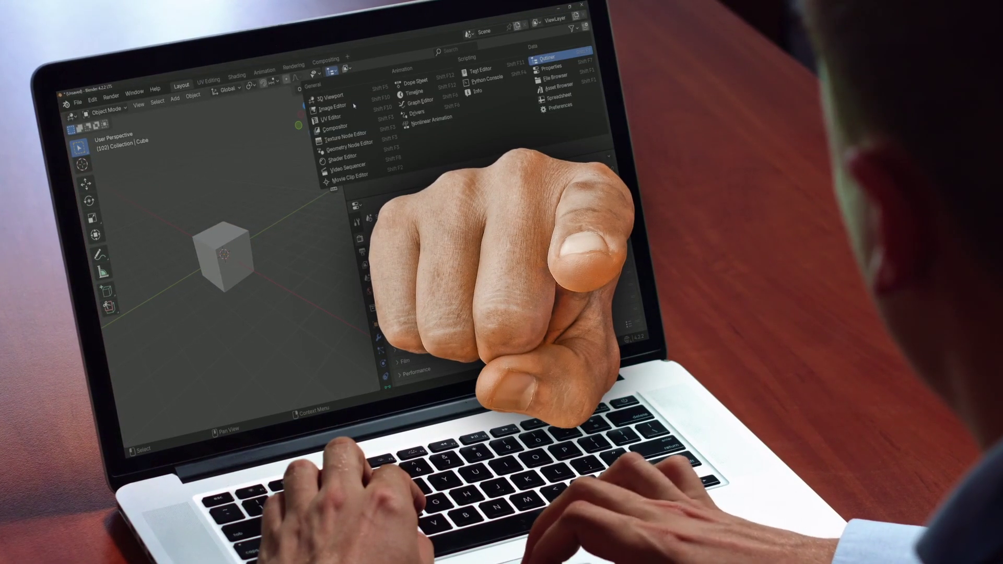
click(333, 97)
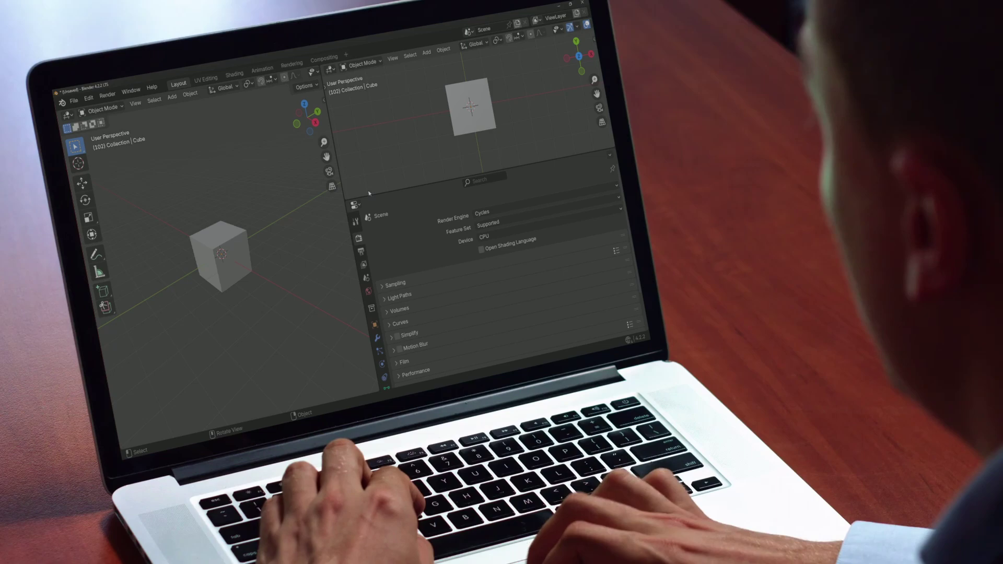
middle_drag(475, 108, 504, 58)
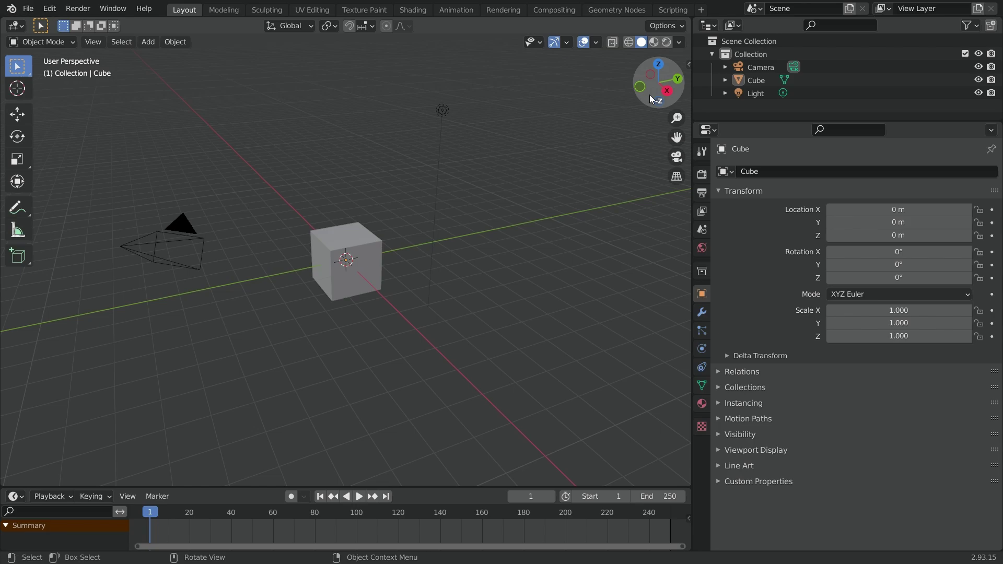
Delete the default cube, camera and light from the scene
click(358, 249)
key(Delete)
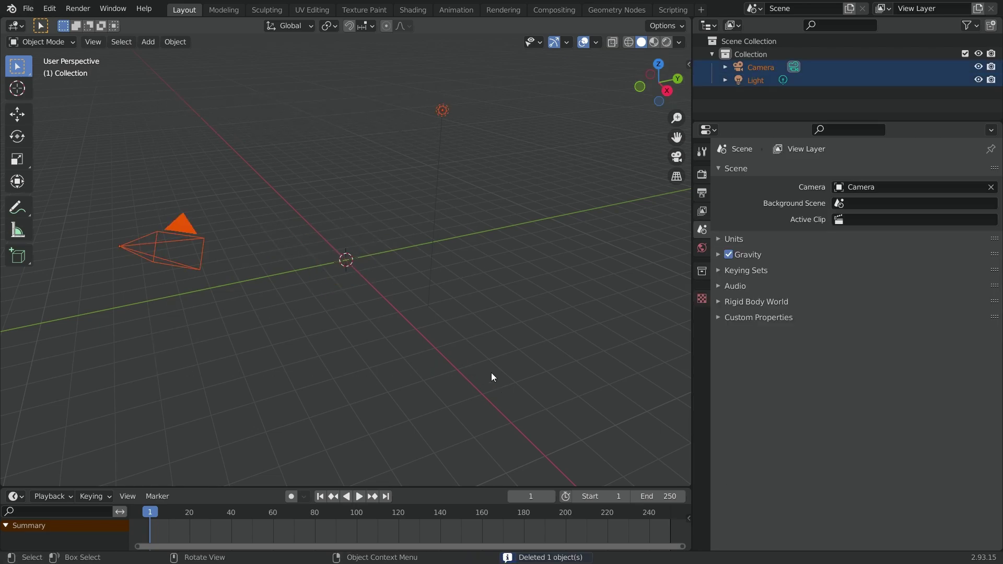
key(Delete)
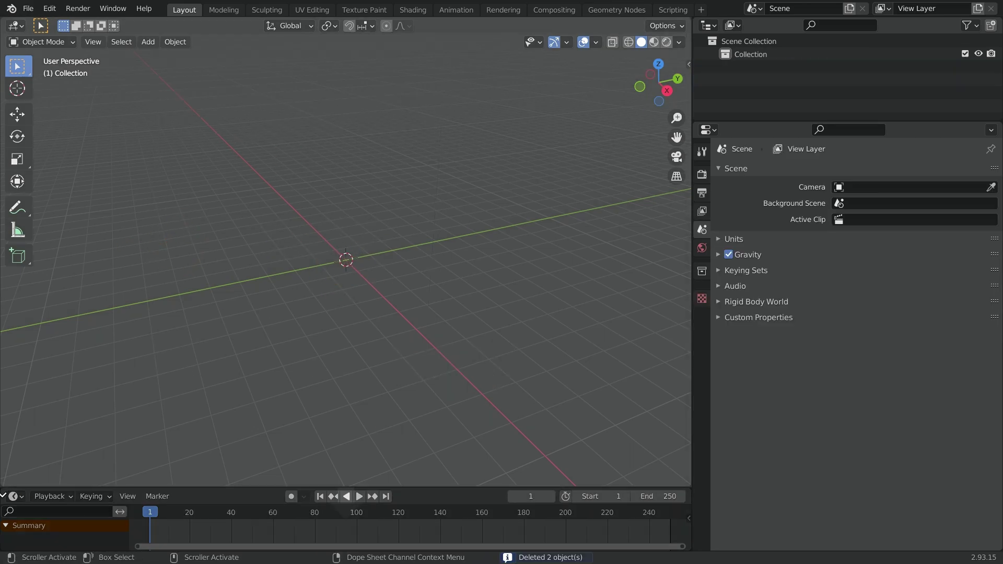
Collapse the timeline area and give the Outliner more height
drag(8, 486, 8, 549)
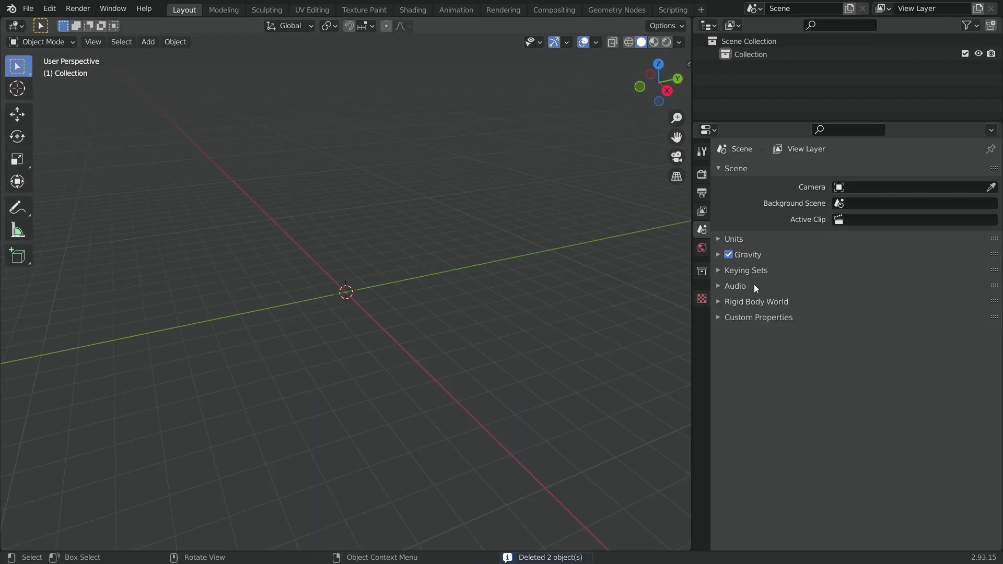
drag(725, 121, 724, 199)
Set the render engine to Cycles and the render samples to 330
click(701, 251)
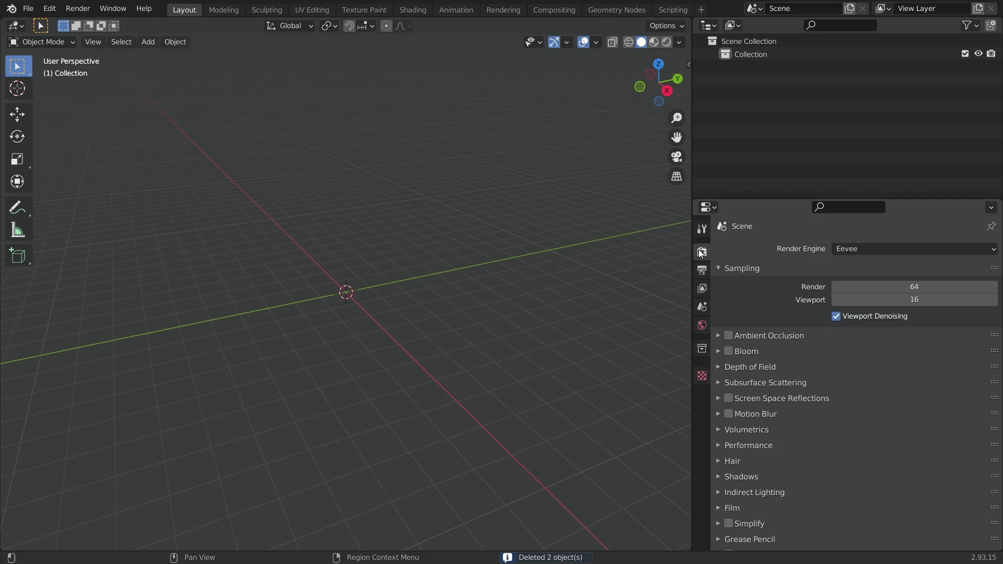
click(859, 249)
click(866, 294)
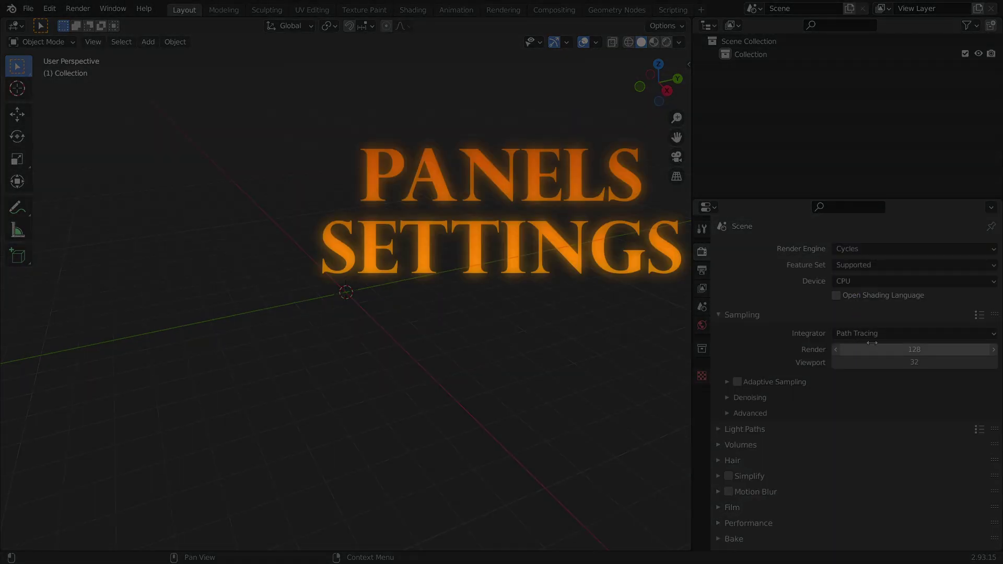
drag(914, 350, 950, 349)
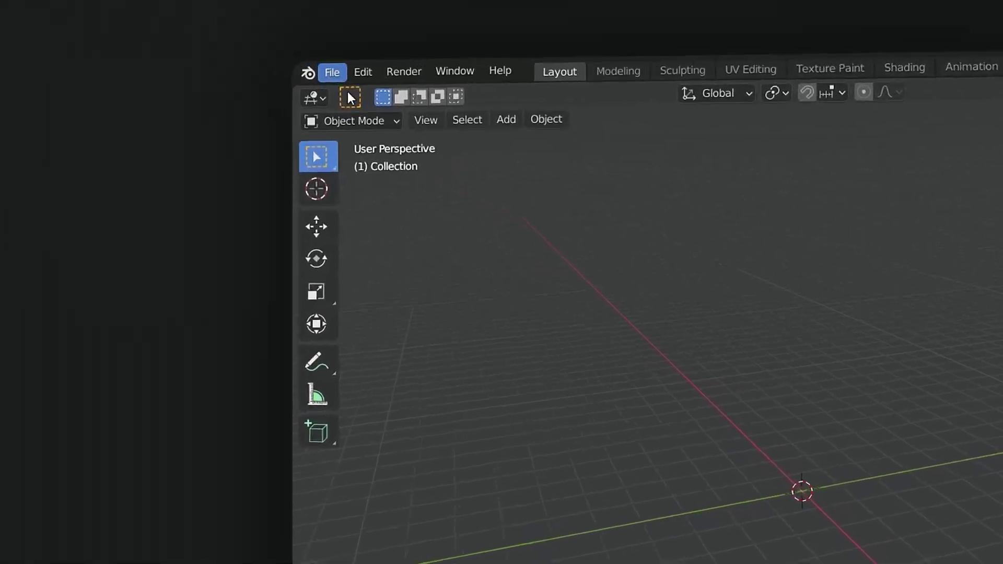
Save the current layout and render settings as the default startup file
click(28, 8)
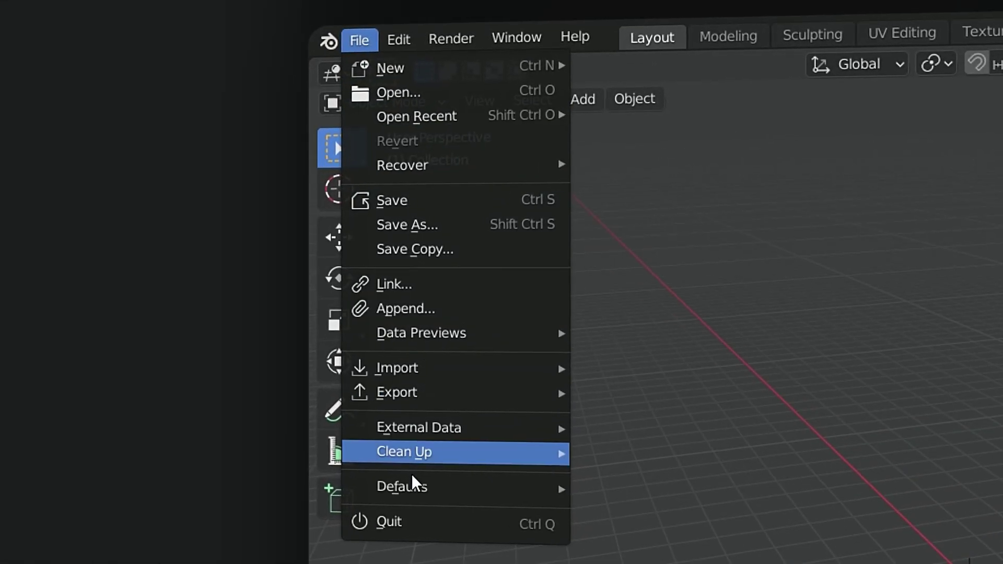
mouse_move(413, 486)
click(671, 490)
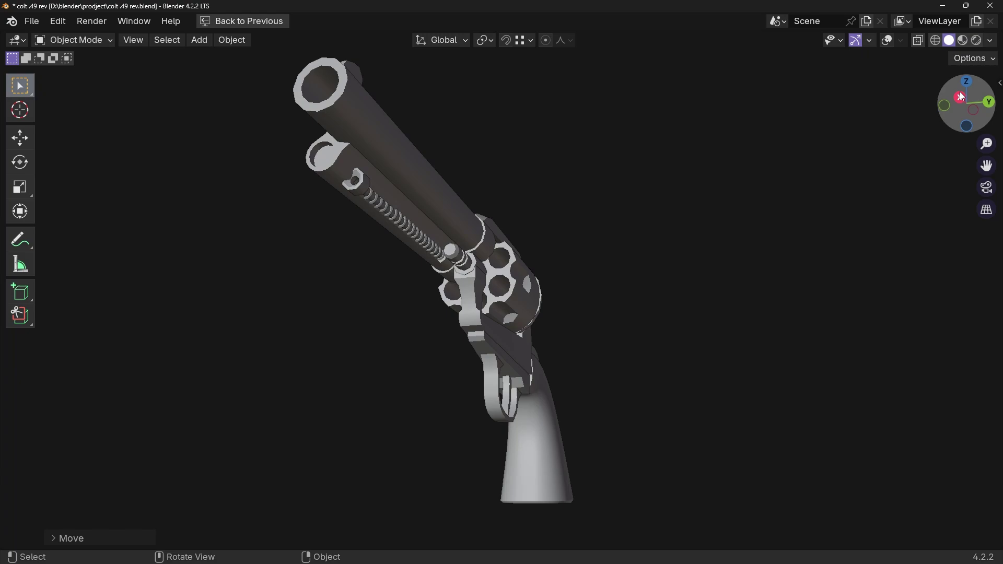
Enable Cavity in the solid viewport shading of the revolver model
click(991, 40)
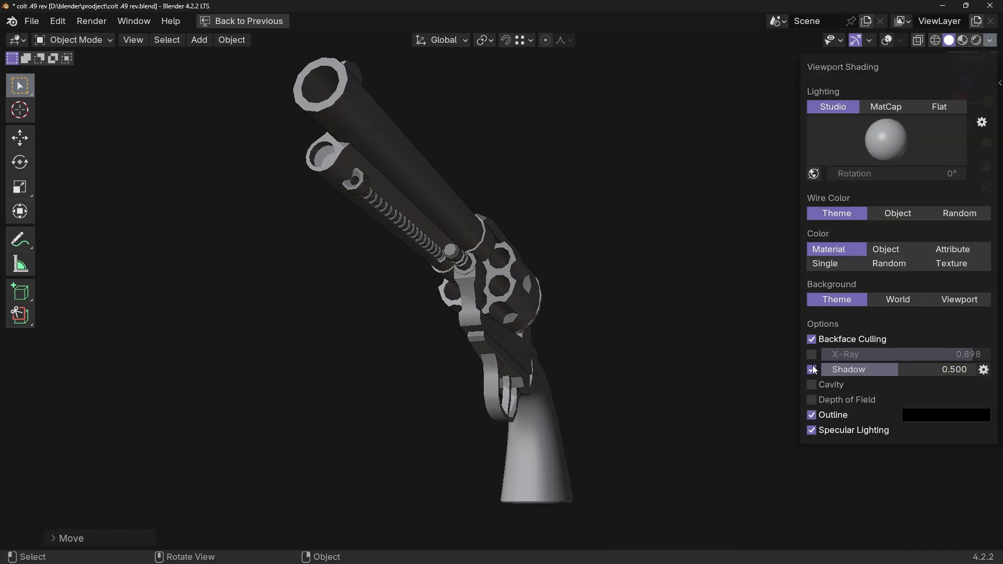
click(811, 385)
drag(973, 91, 974, 68)
Compare the revolver's shading by turning Cavity and Shadow off and back on
click(990, 41)
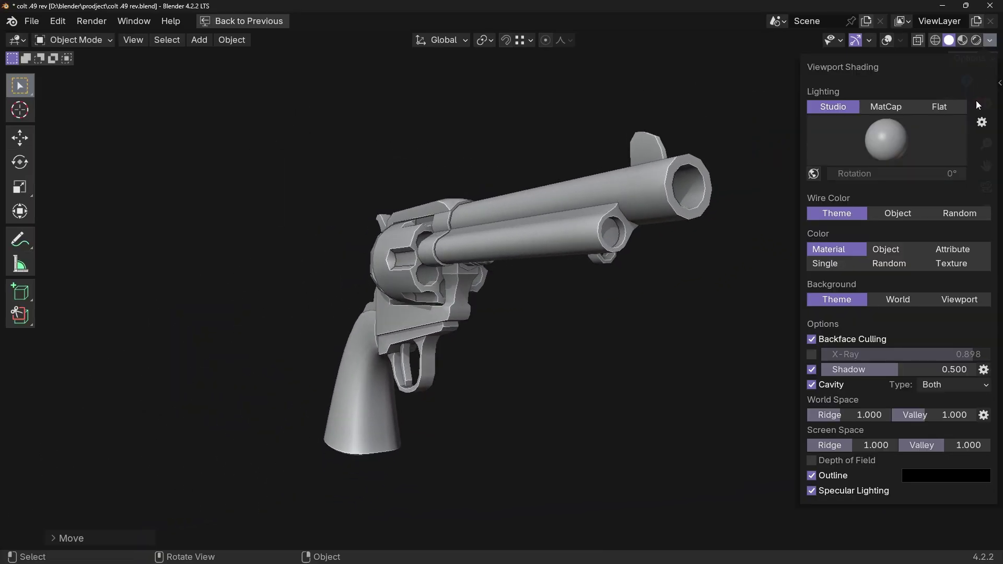
drag(811, 383, 812, 370)
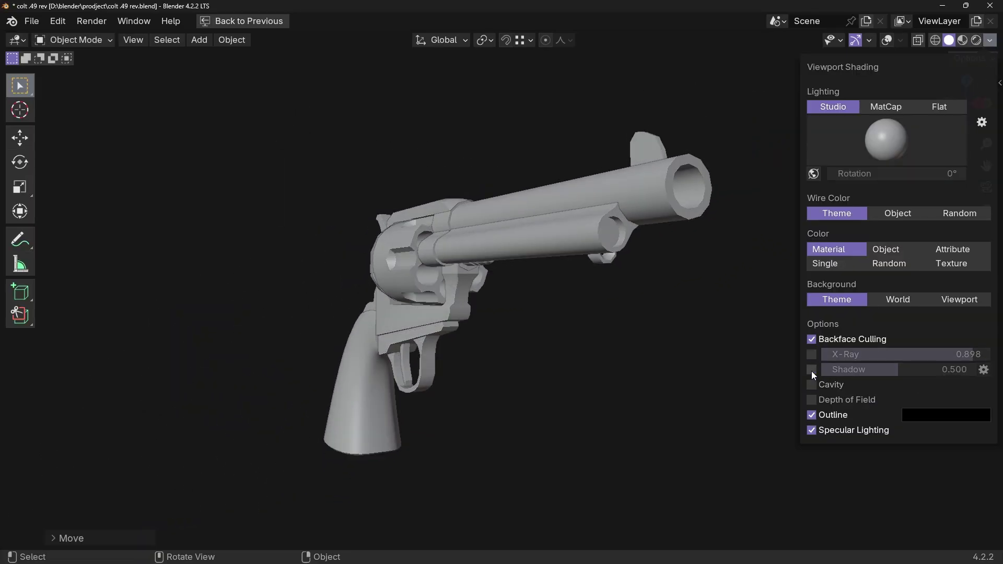
click(812, 383)
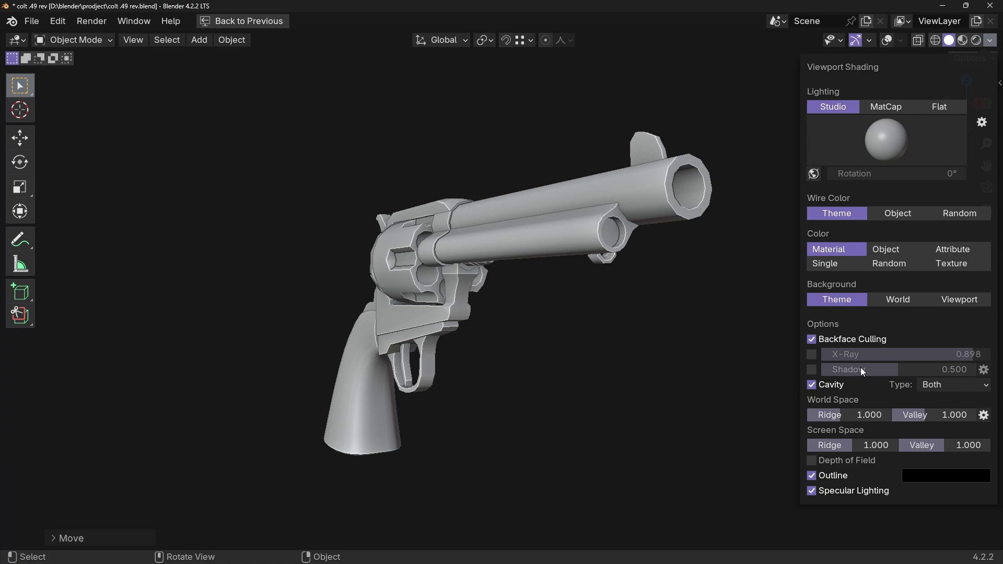
click(811, 369)
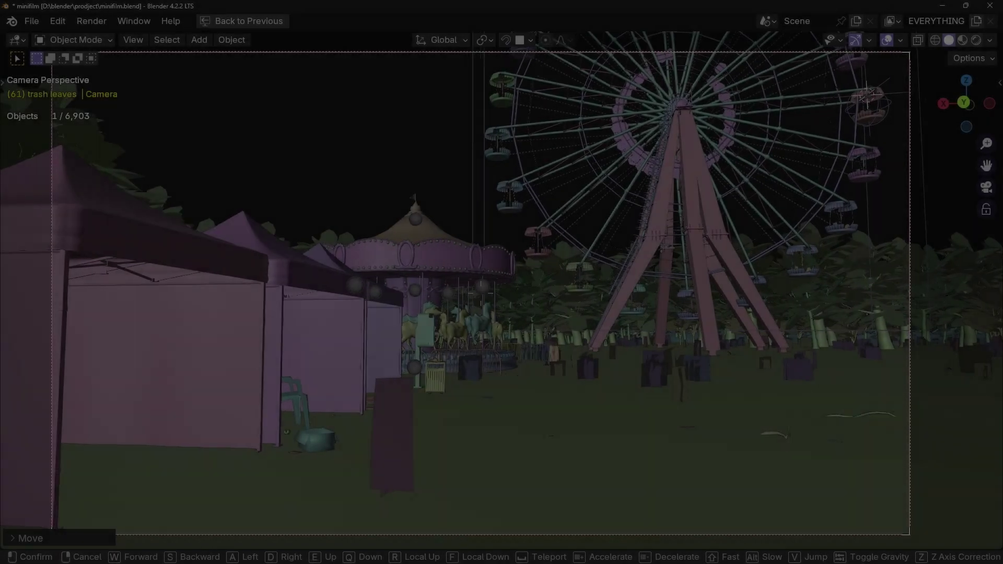
key(w)
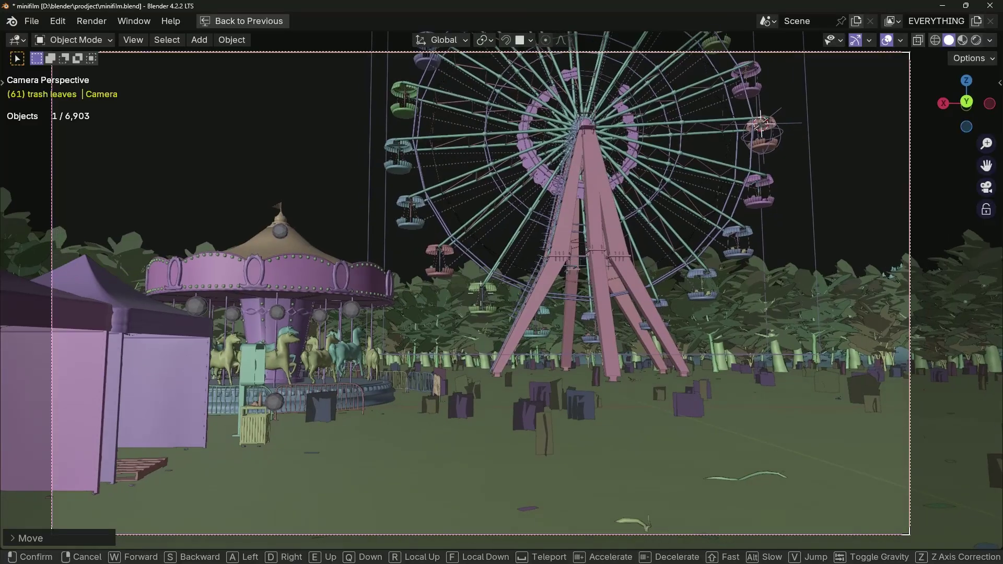
key(w)
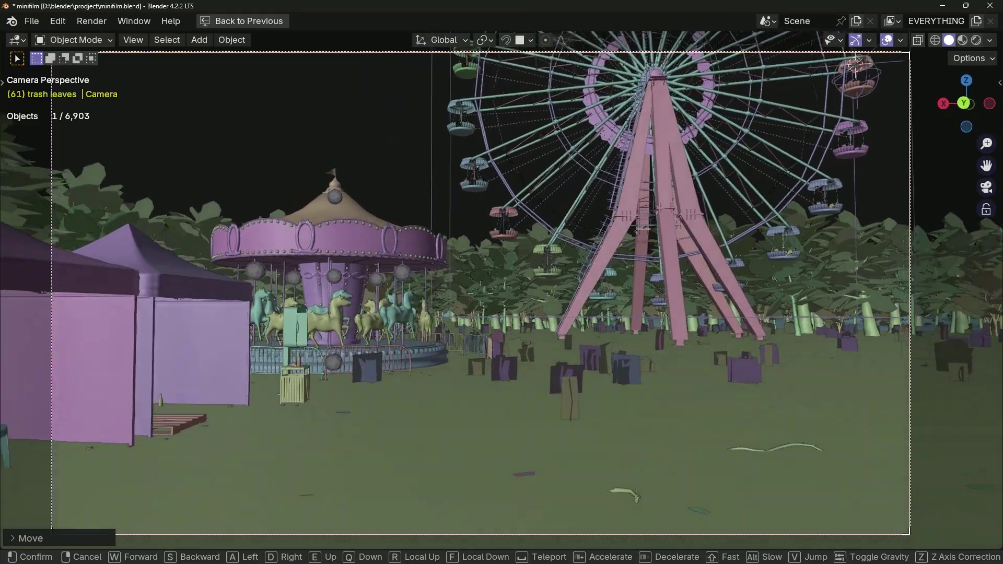
Walk the camera forward toward the carousel, and relocate the camera object beside the tents with a move of about 2.9 m
key(w)
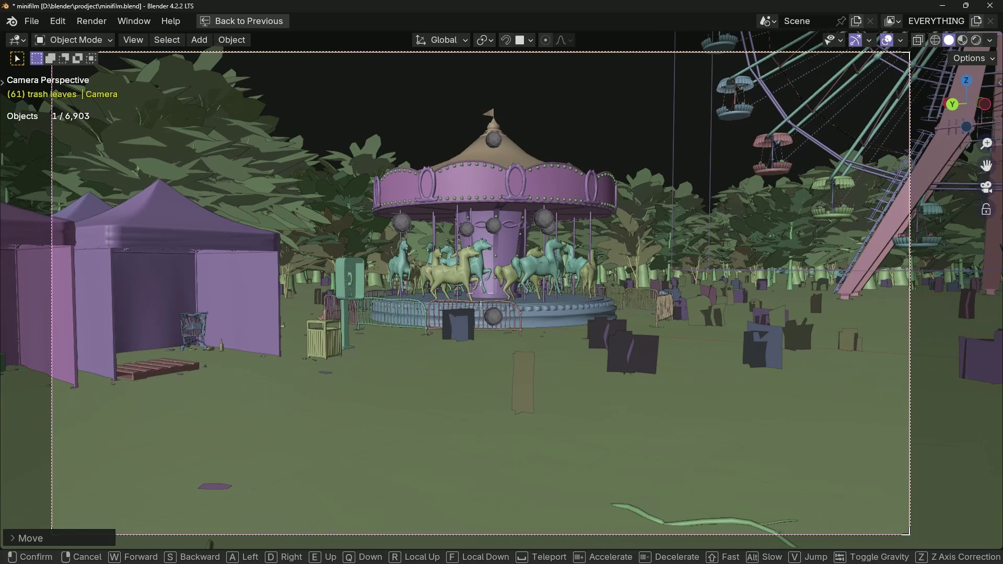
key(w)
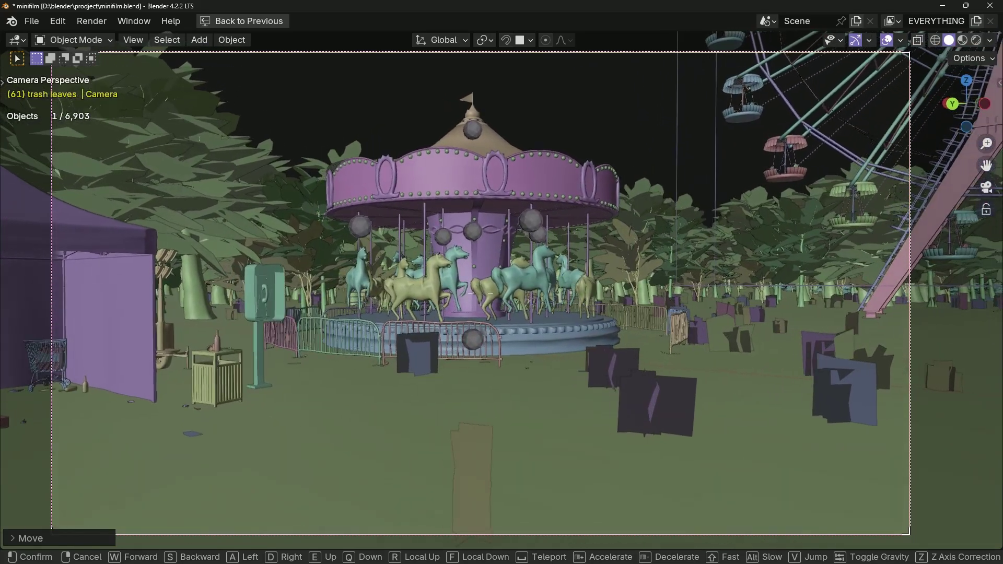
key(g)
key(shift+z)
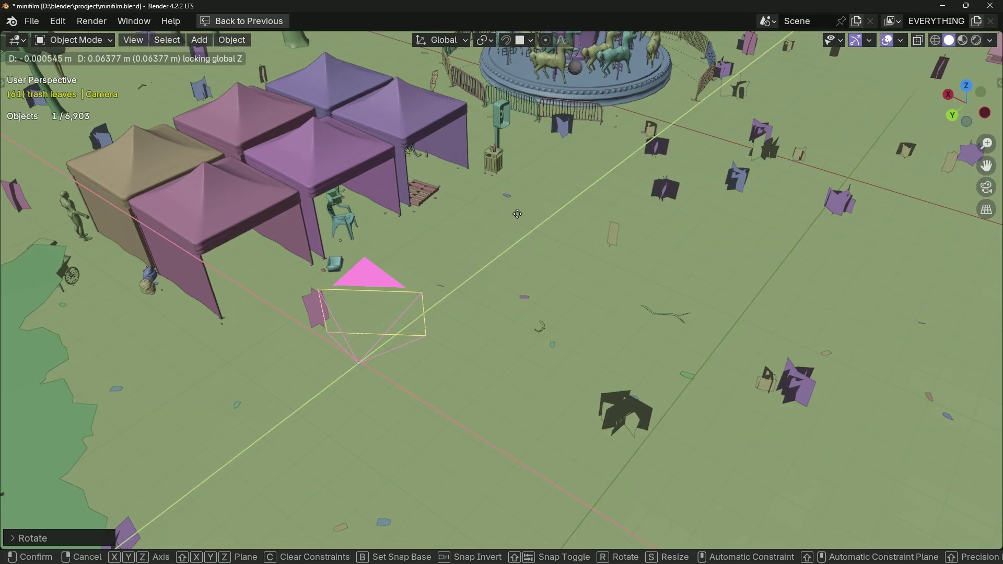
click(500, 249)
Look through the camera and use walk navigation to steer it past the tents toward the carousel and Ferris wheel
key(KP_0)
key(shift+grave)
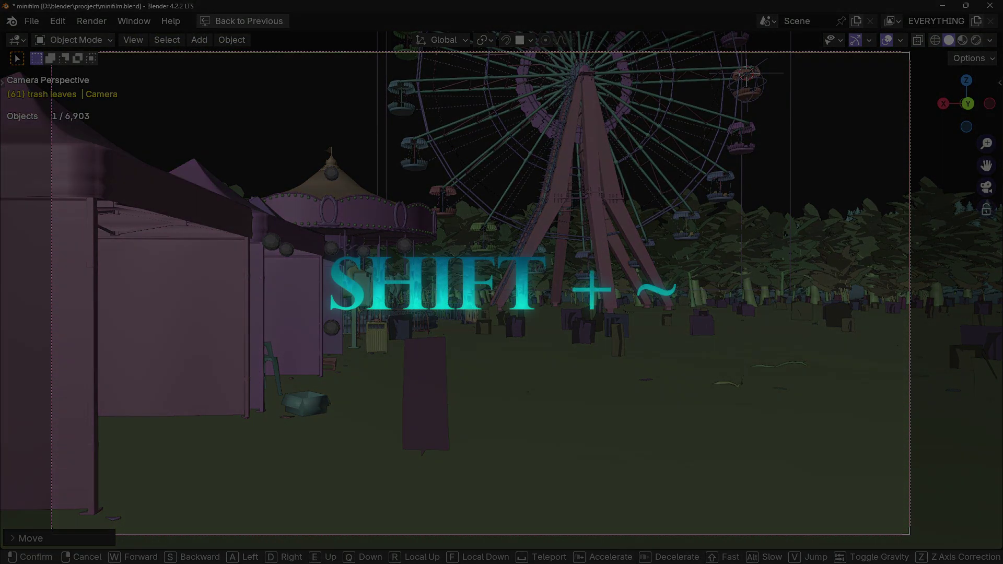
key(w)
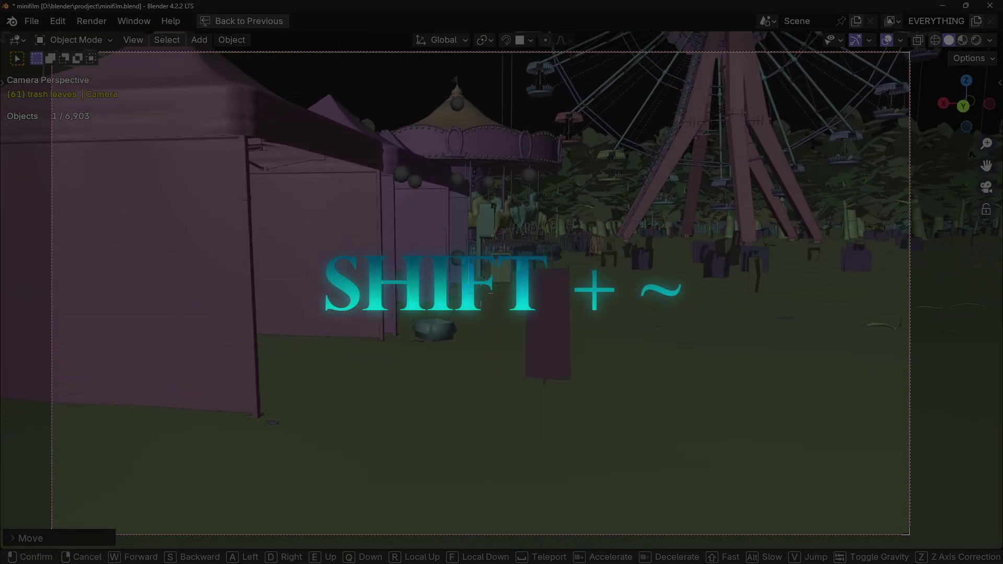
key(w)
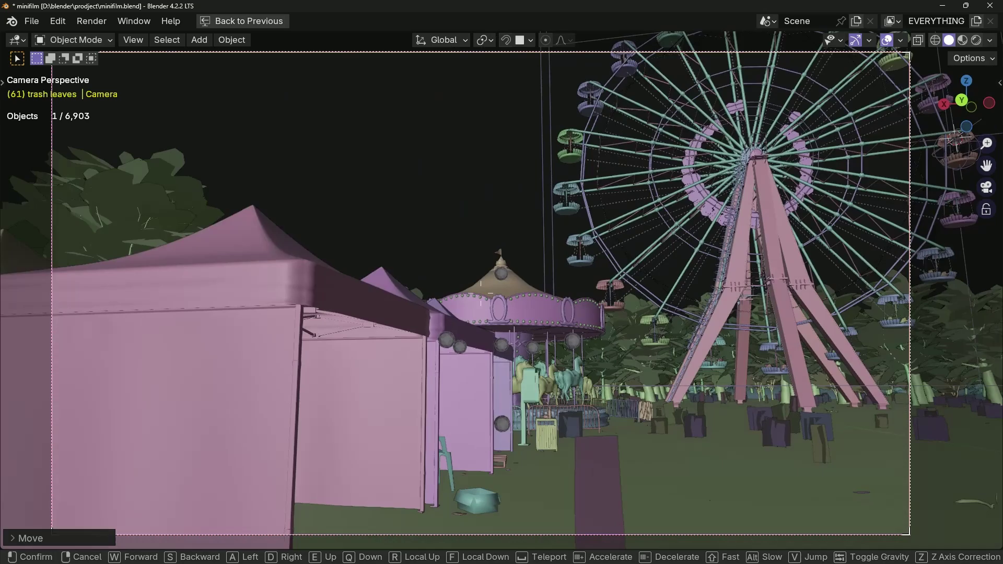
key(w)
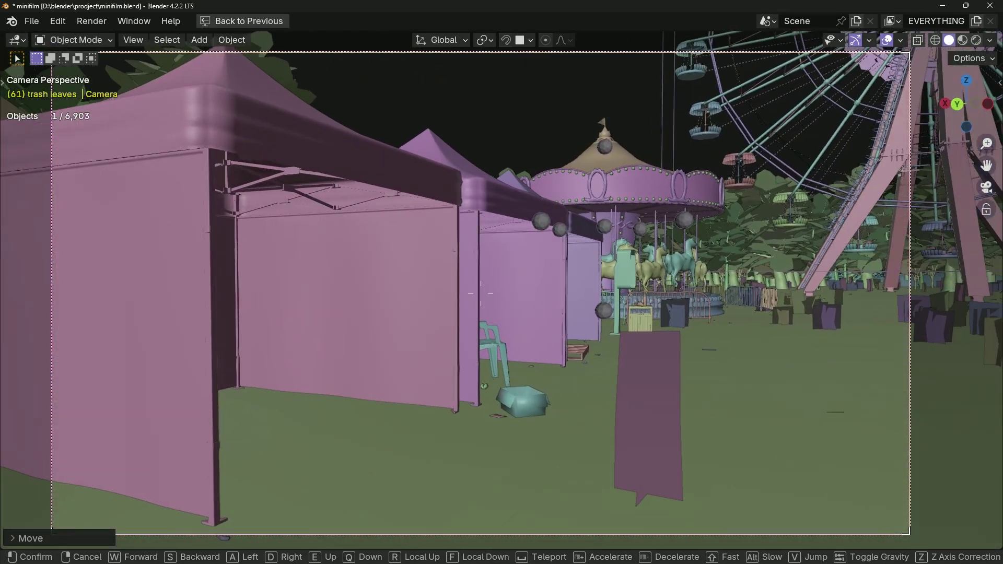
key(d)
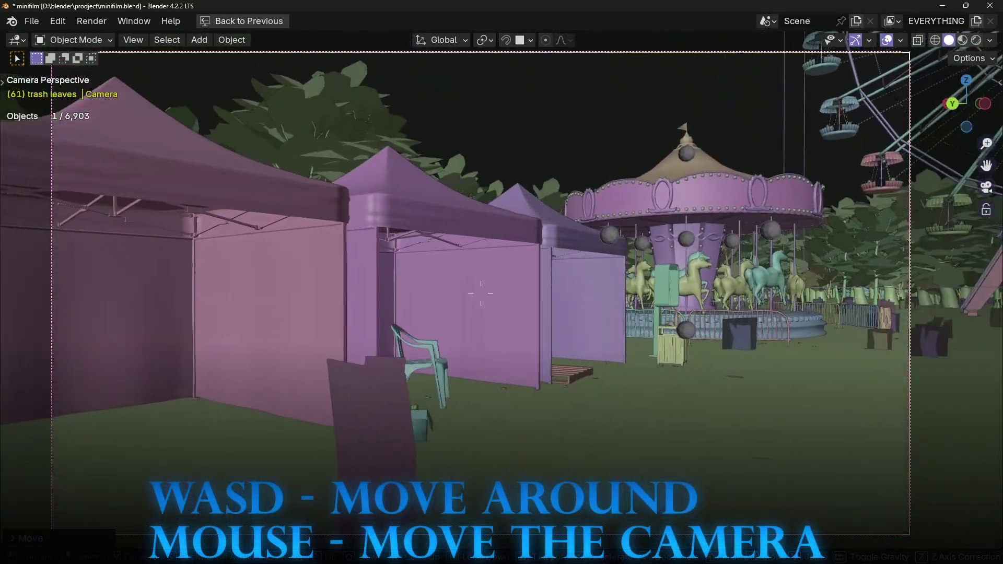
key(w)
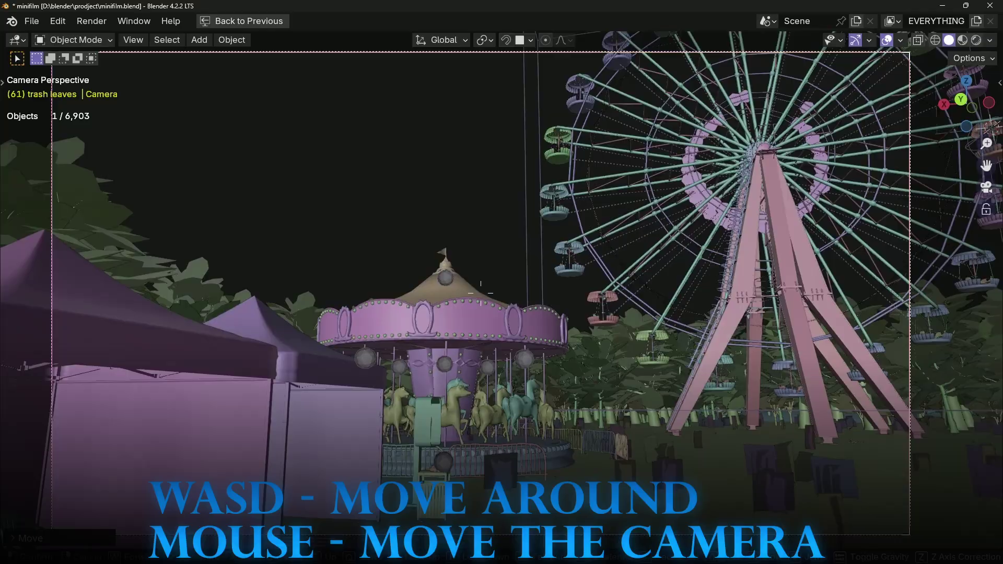
key(w)
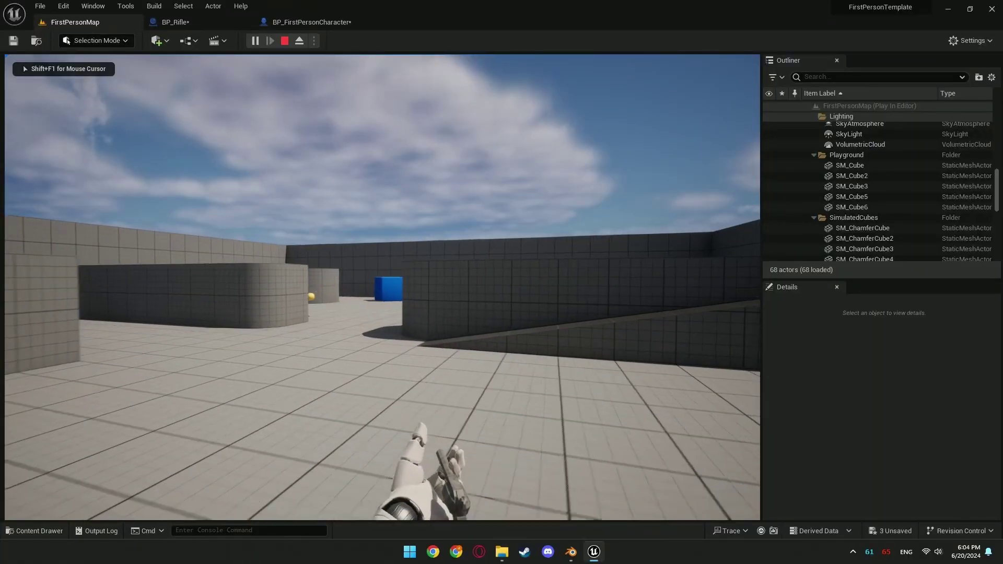
Switch to Unreal Engine and walk forward through the running FirstPersonMap level toward the blue cube
key(w)
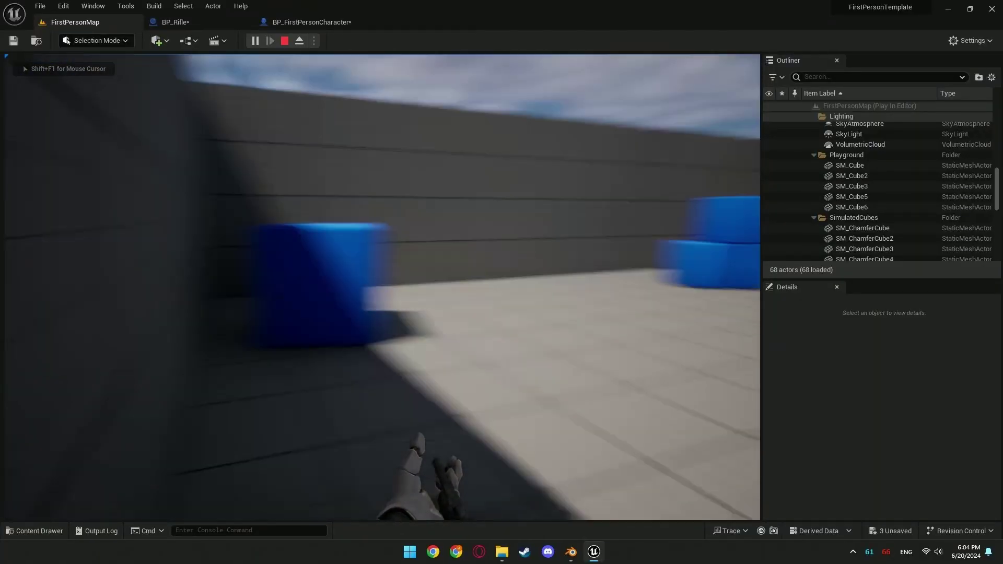
click(382, 287)
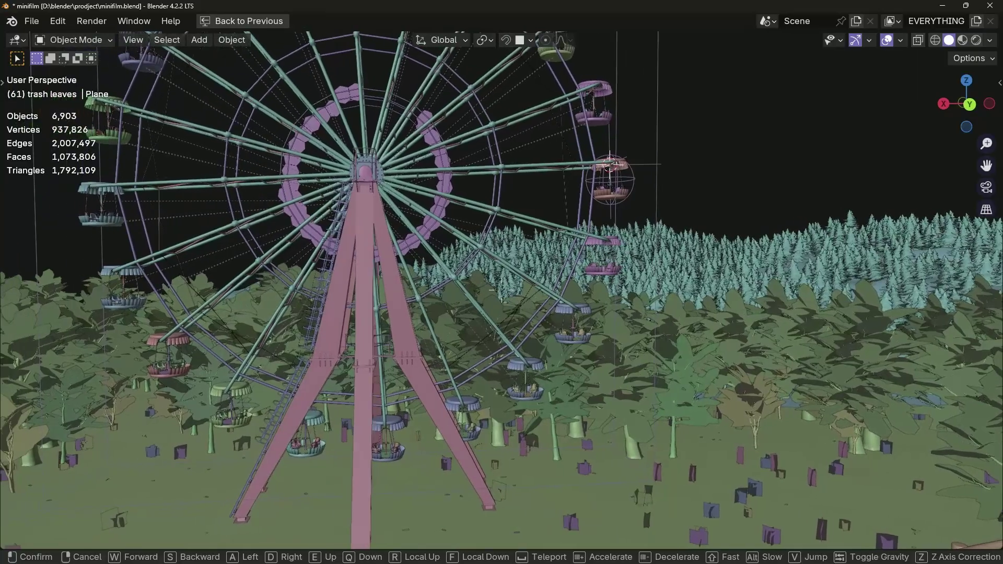
Switch to Blender and survey the fairground with walk navigation, backing away and sideways from the Ferris wheel
key(s)
key(d)
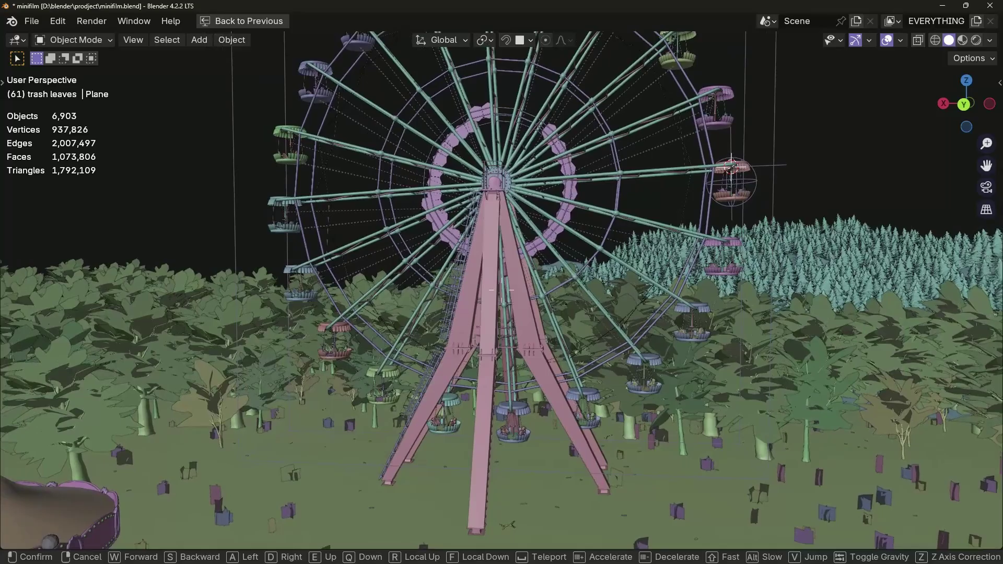
key(s)
key(d)
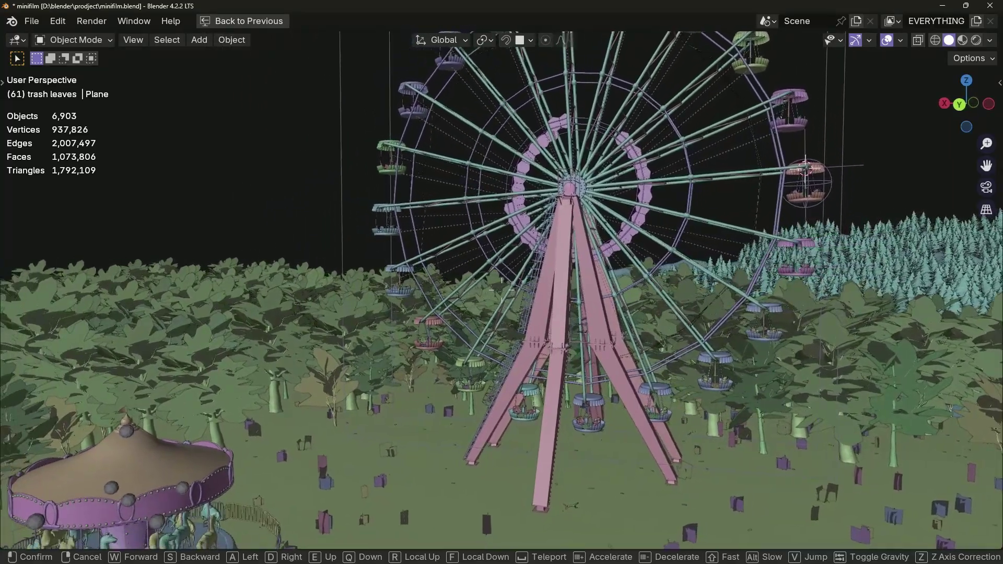
key(a)
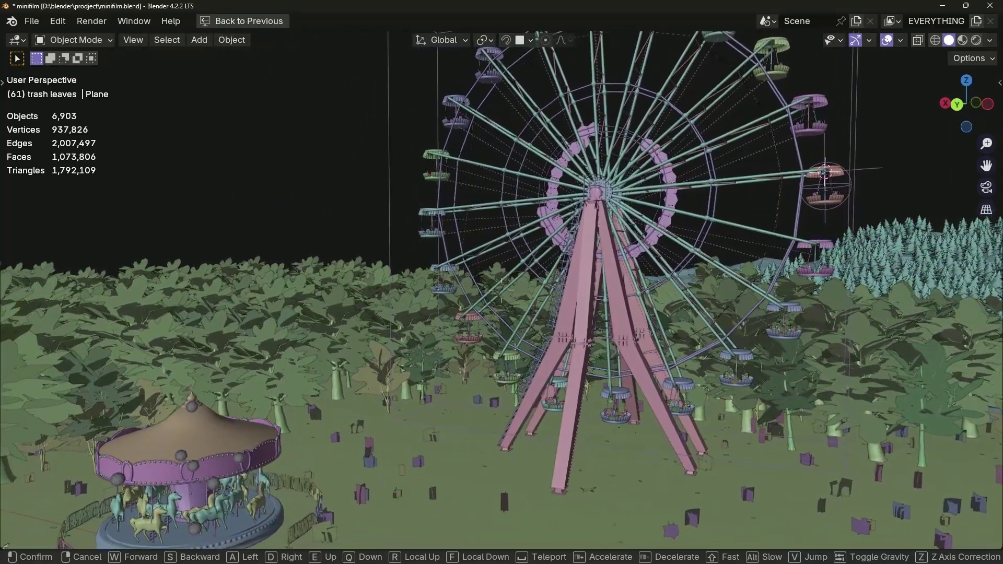
key(a)
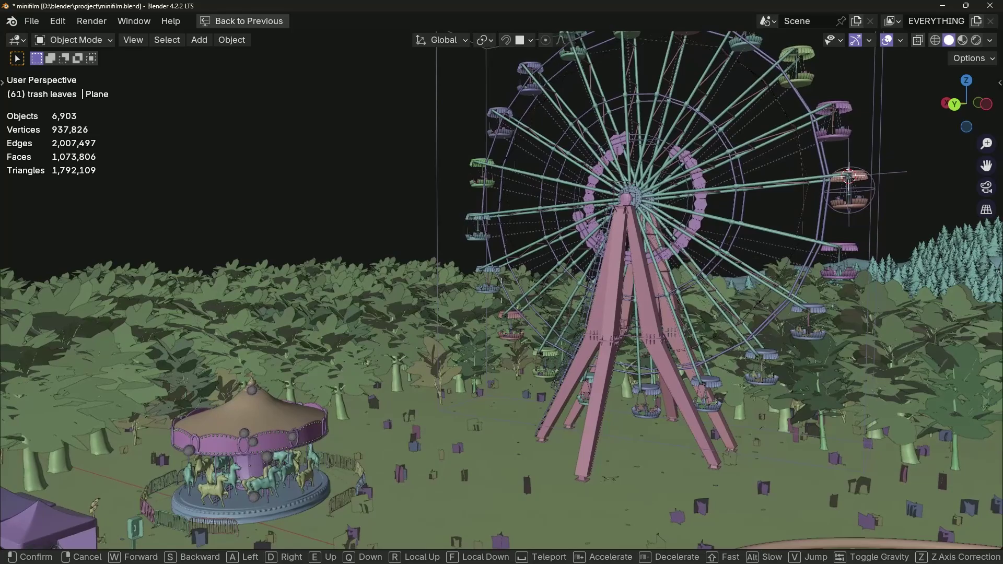
key(a)
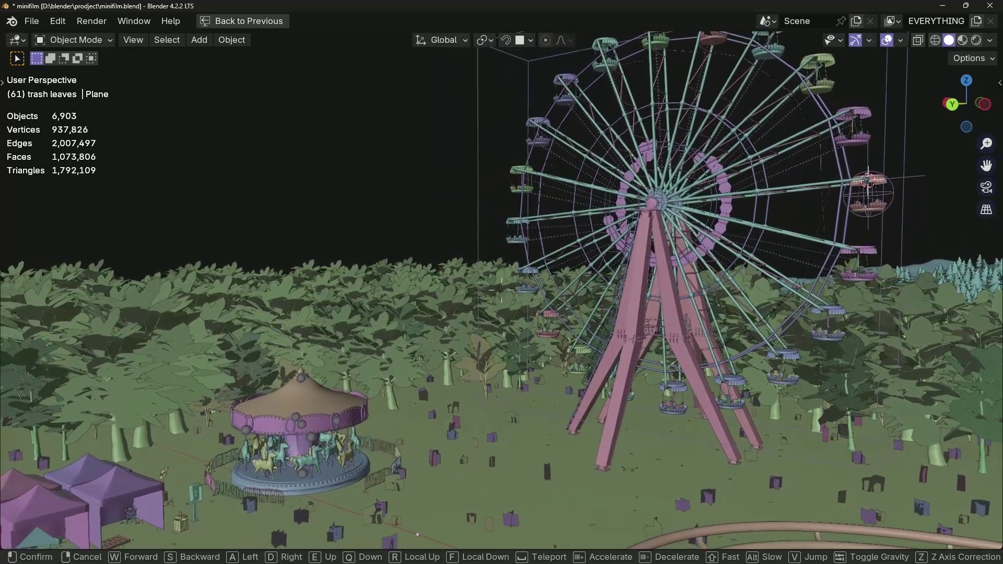
key(a)
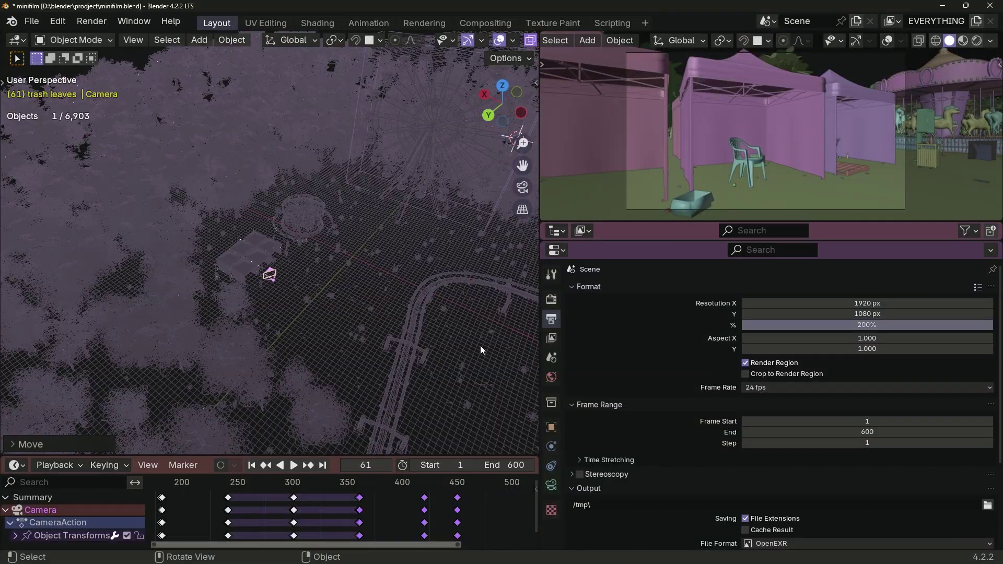
Enable Simplify in the scene's render settings with a viewport Max Subdivision of 2 and a lower render Max Subdivision
click(551, 299)
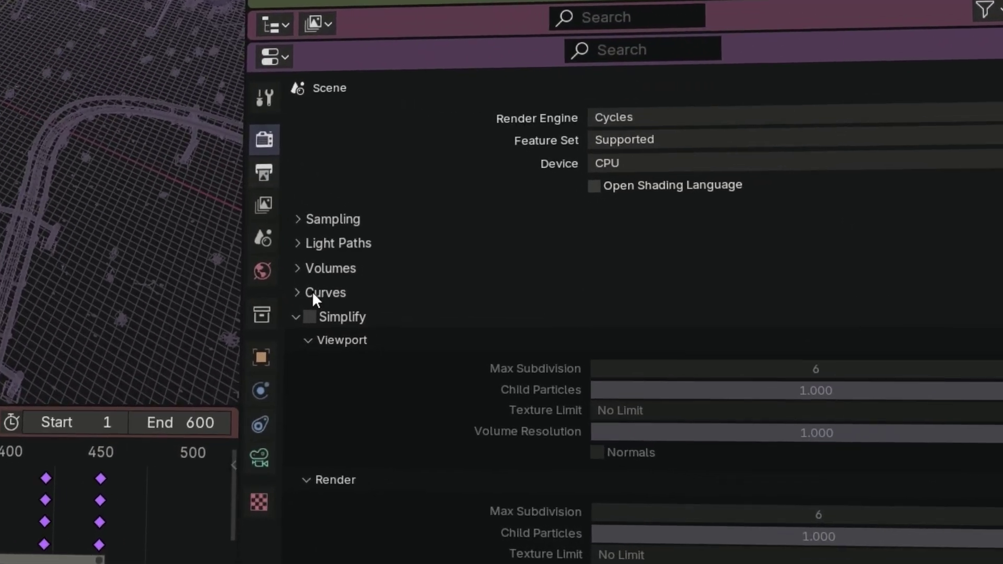
click(576, 405)
scroll(656, 179, down, 5)
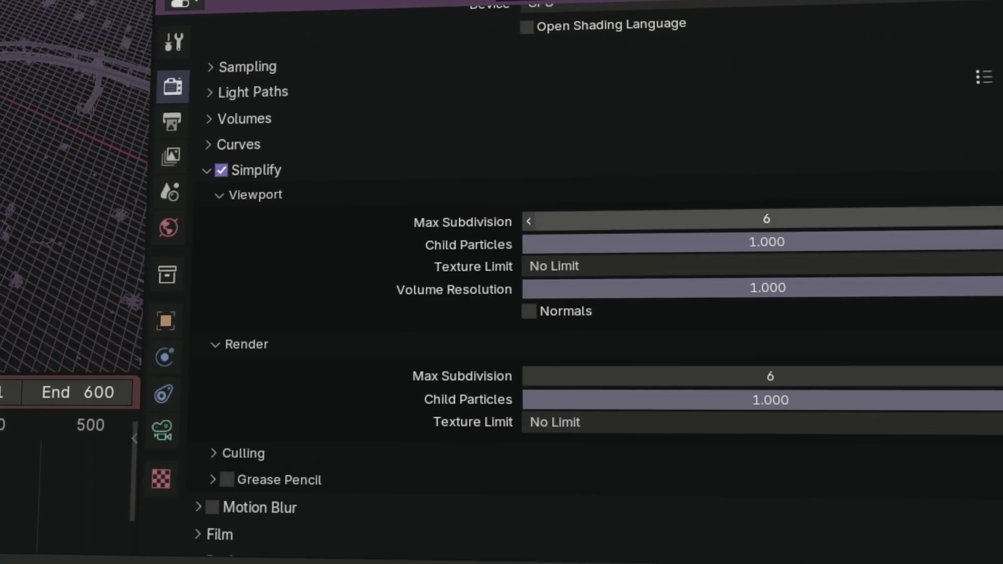
click(525, 221)
click(525, 222)
click(533, 222)
click(533, 221)
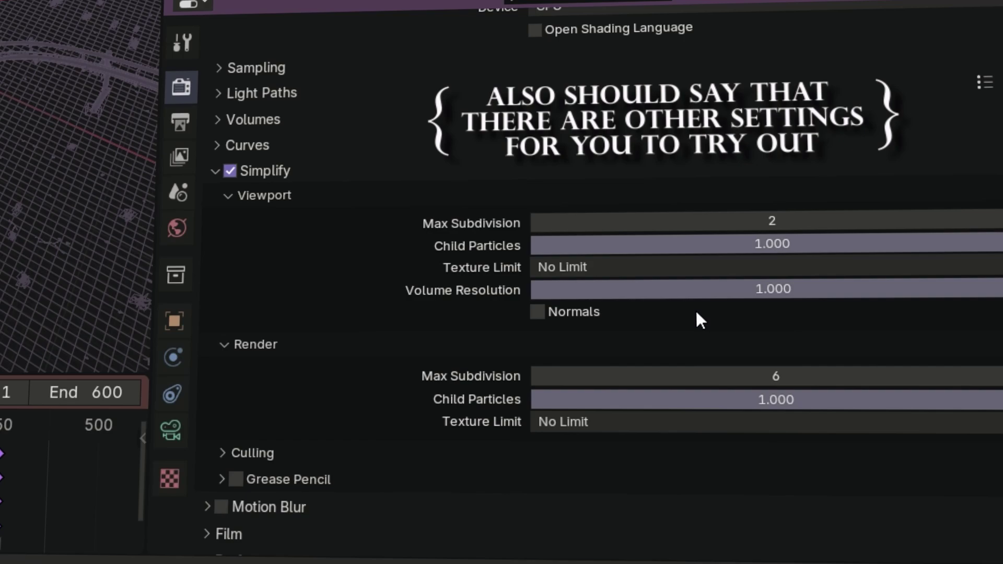
click(532, 375)
click(541, 375)
click(541, 376)
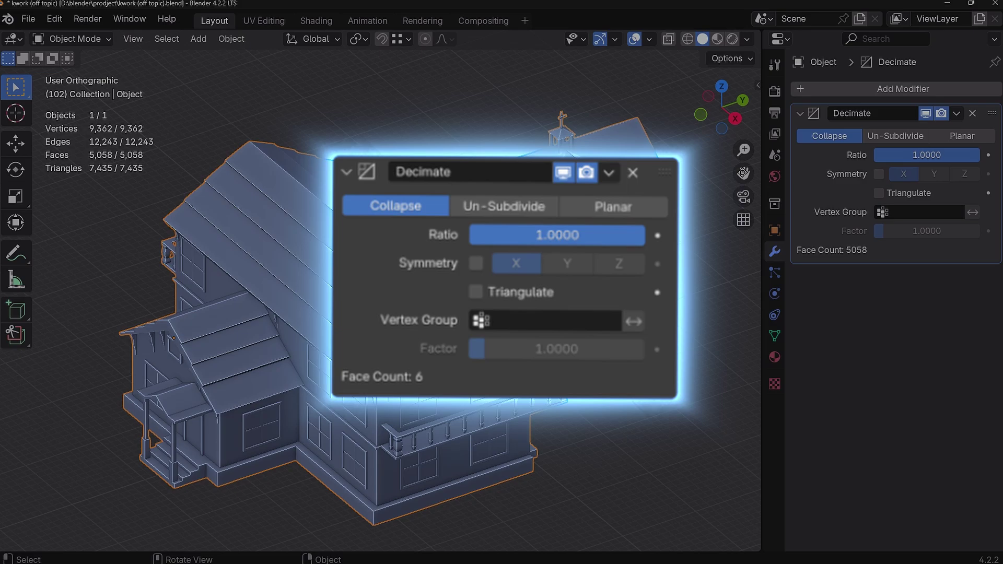
Reduce the house model's Decimate ratio to 0.0887 in Collapse mode
drag(915, 156, 808, 153)
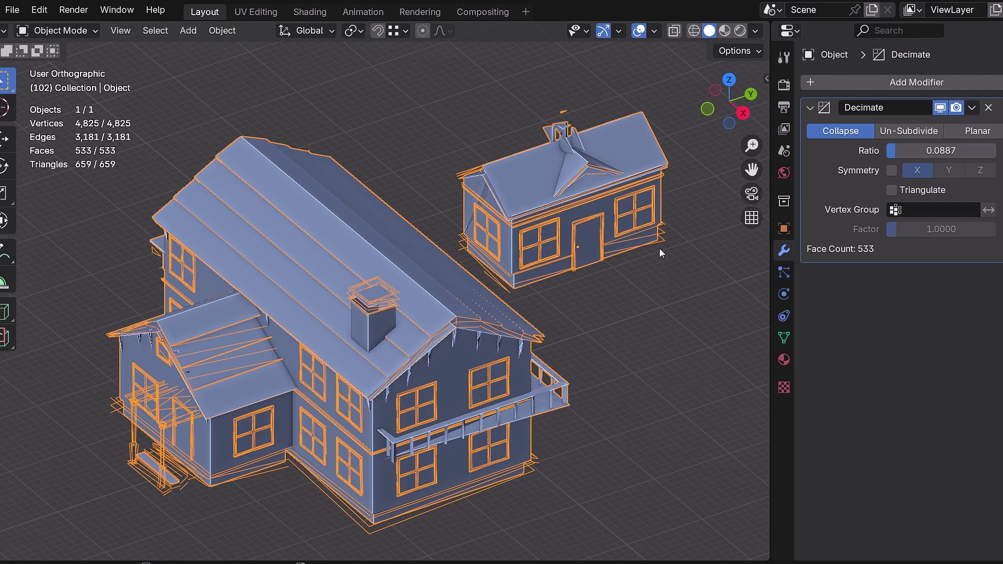
click(696, 269)
click(642, 221)
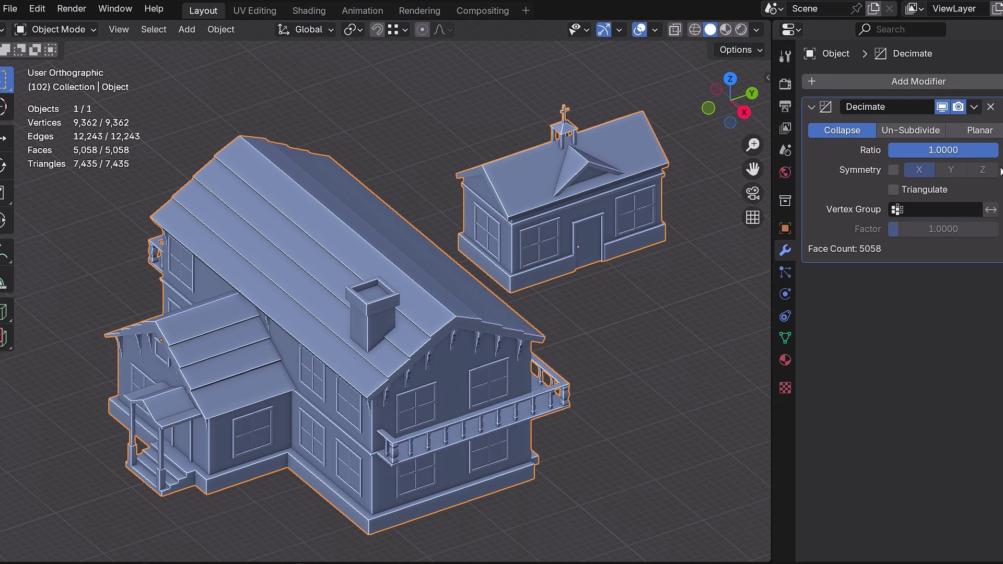
Merge the house mesh's vertices by distance with a merge distance of 1.31 m and return to Object Mode
key(Tab)
key(m)
click(650, 258)
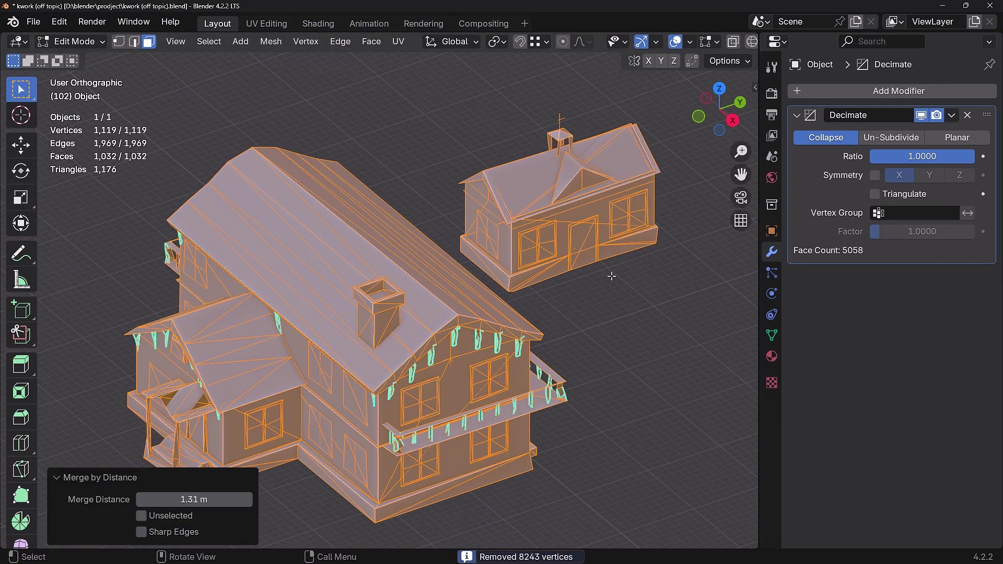
key(Tab)
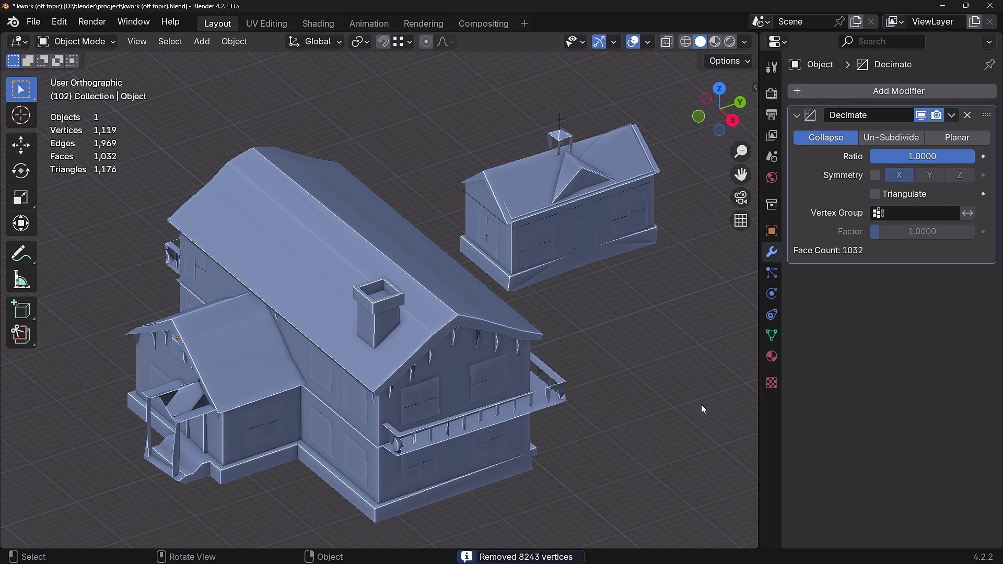
Undo the house mesh's merge by distance and return to Object Mode
key(ctrl+z)
key(ctrl+z)
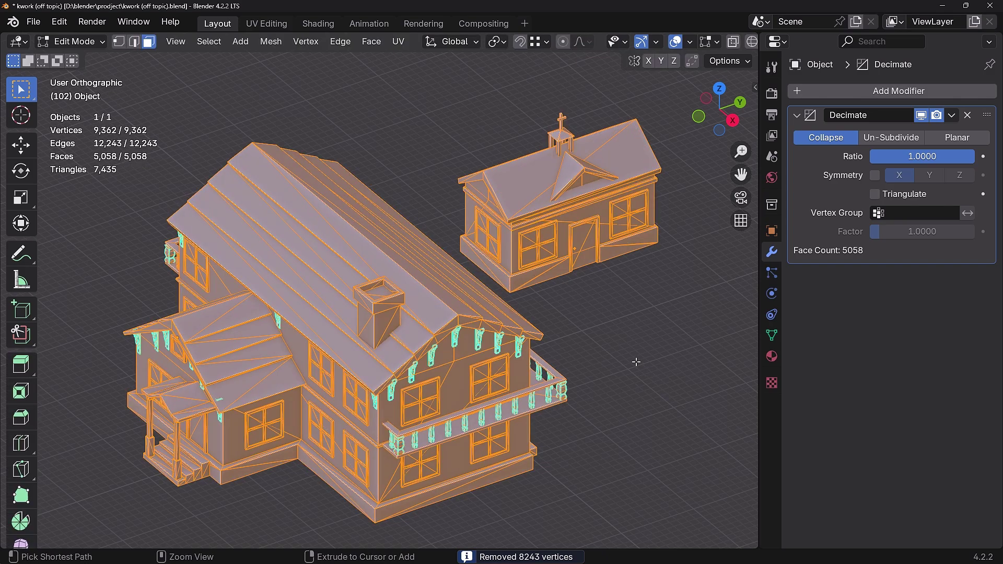
key(Tab)
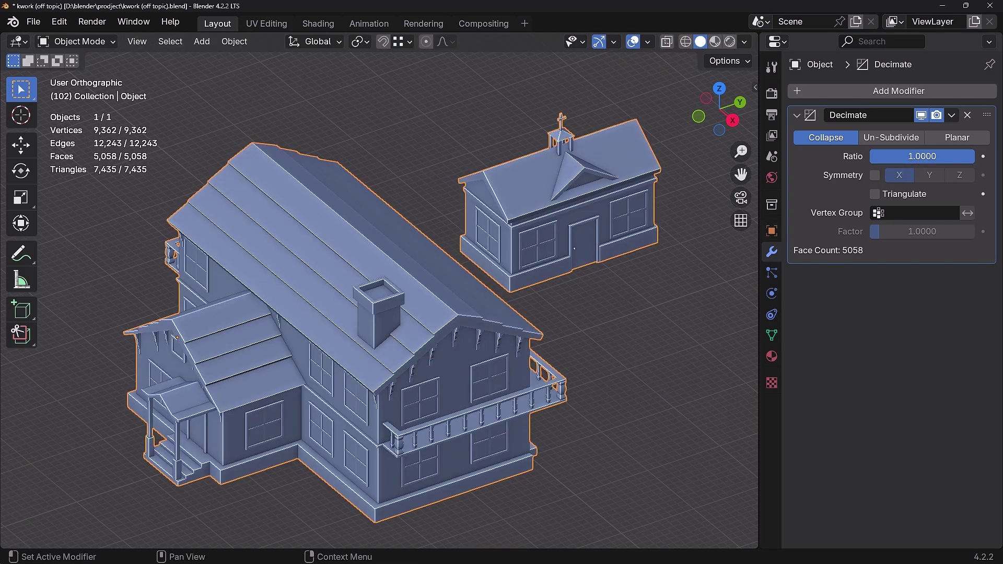
Apply the house's Decimate modifier and run Delete Loose on its entire mesh
key(ctrl+a)
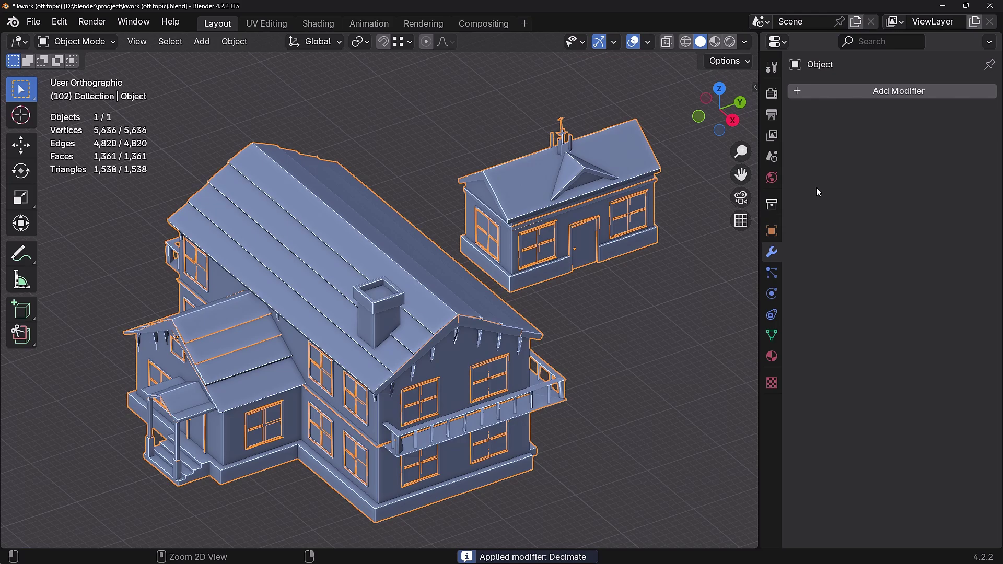
key(Tab)
key(a)
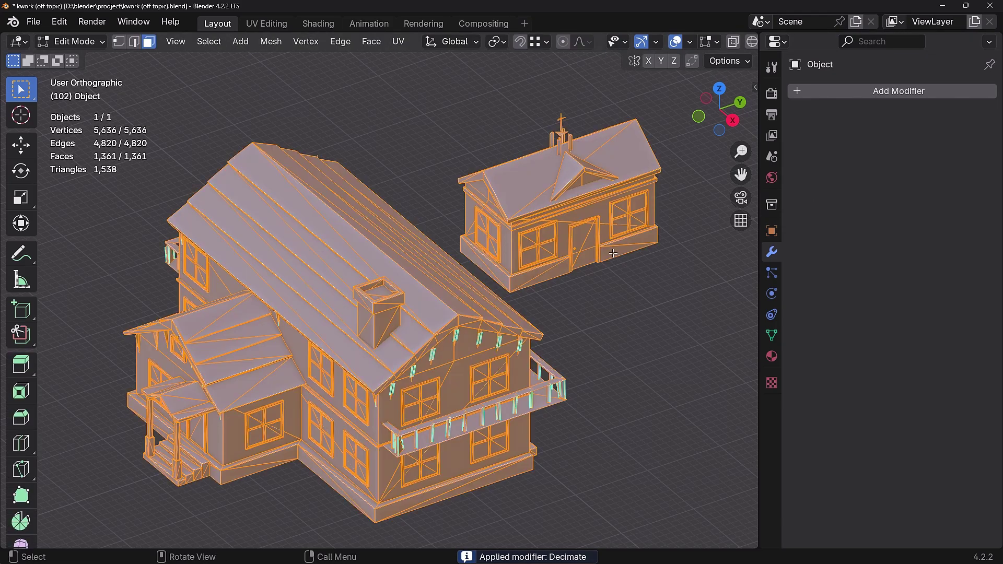
key(F3)
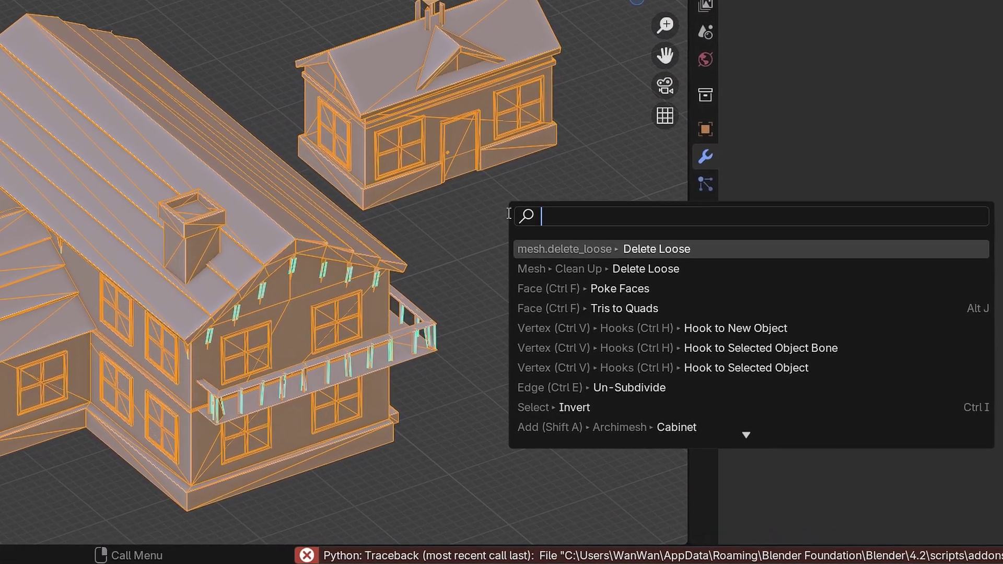
text(delete)
key(Down)
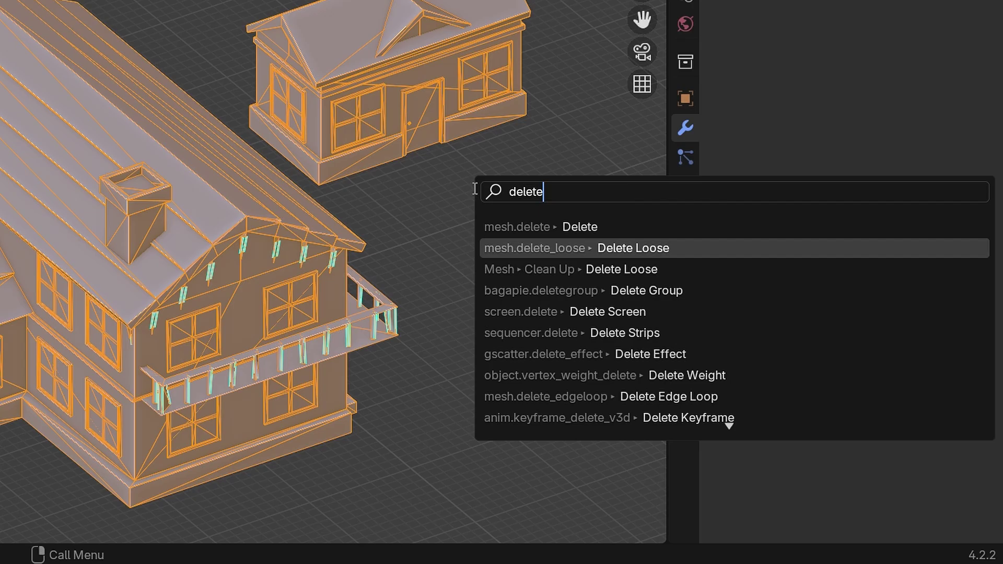
key(Return)
key(Tab)
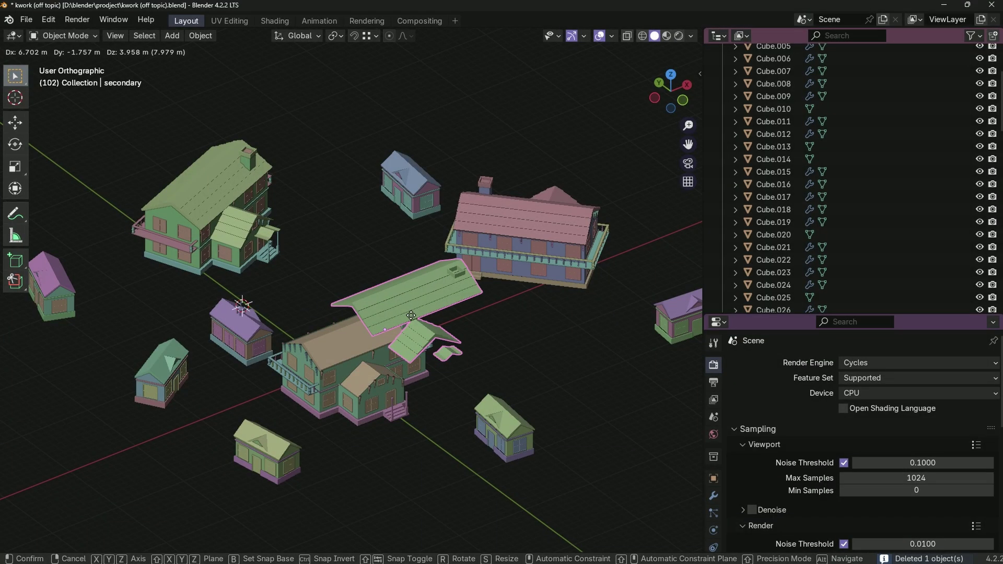
Cancel the roof's move and hide Cube.005 to Cube.007 and Cube.010 to Cube.012 in the viewport
key(Escape)
key(Delete)
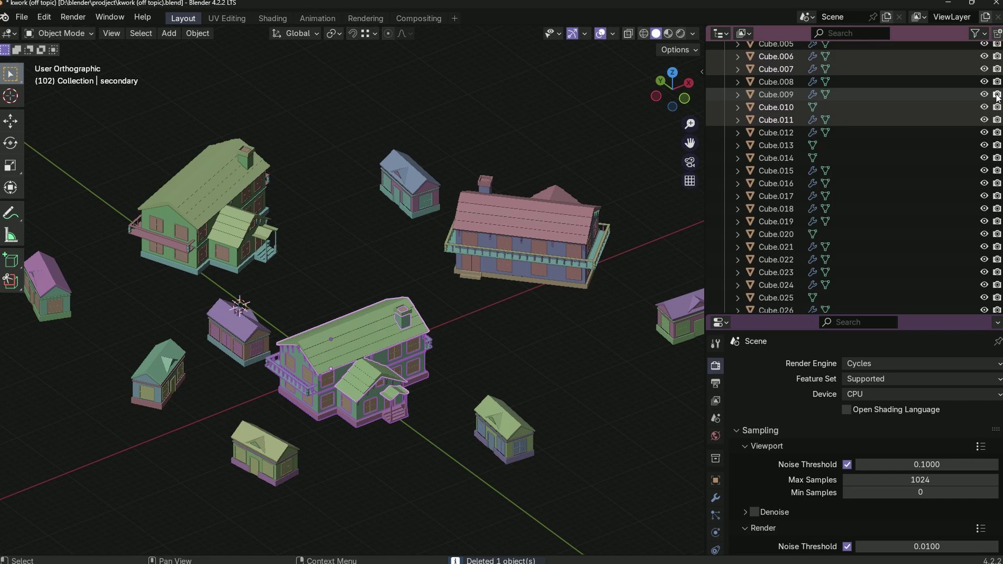
click(984, 119)
scroll(987, 132, up, 2)
click(987, 93)
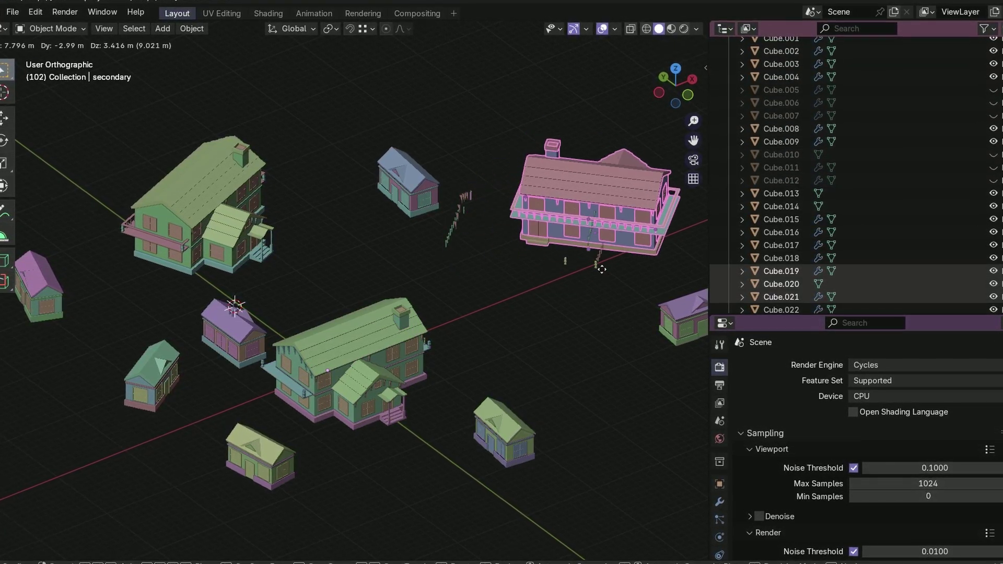
Move the selected parts of the pink-roofed house by about 9 m
click(600, 264)
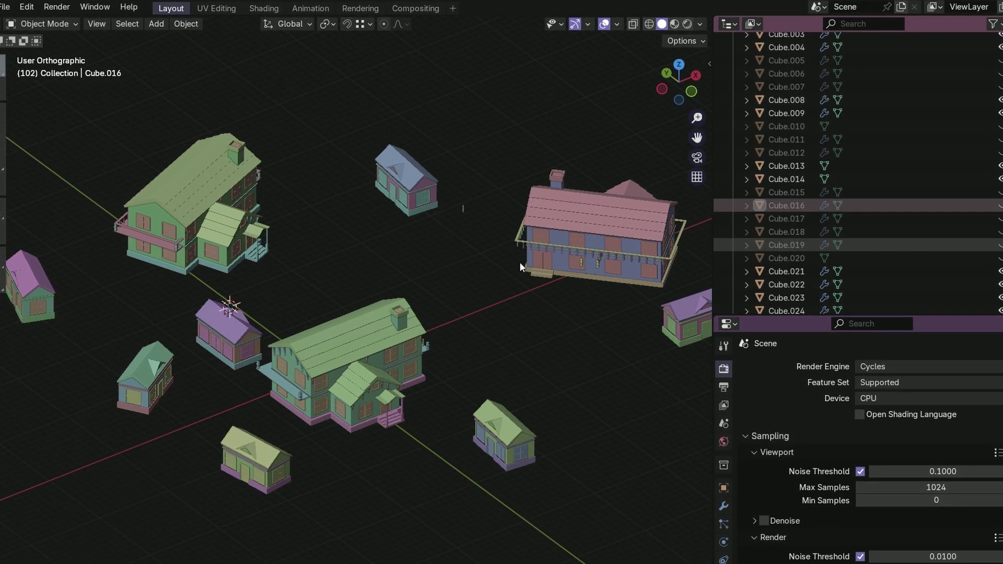
drag(398, 197, 440, 240)
click(440, 240)
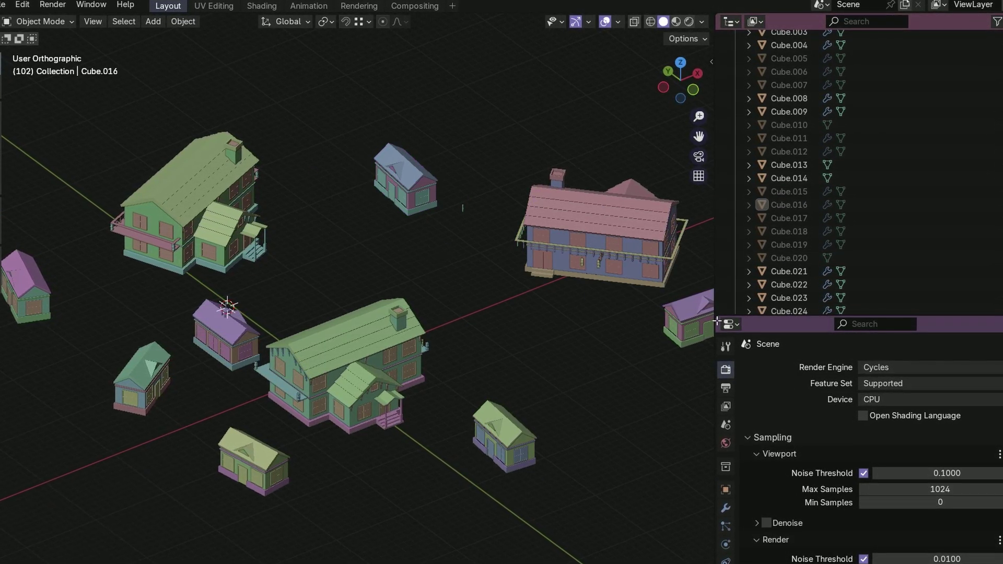
drag(334, 362, 336, 364)
key(g)
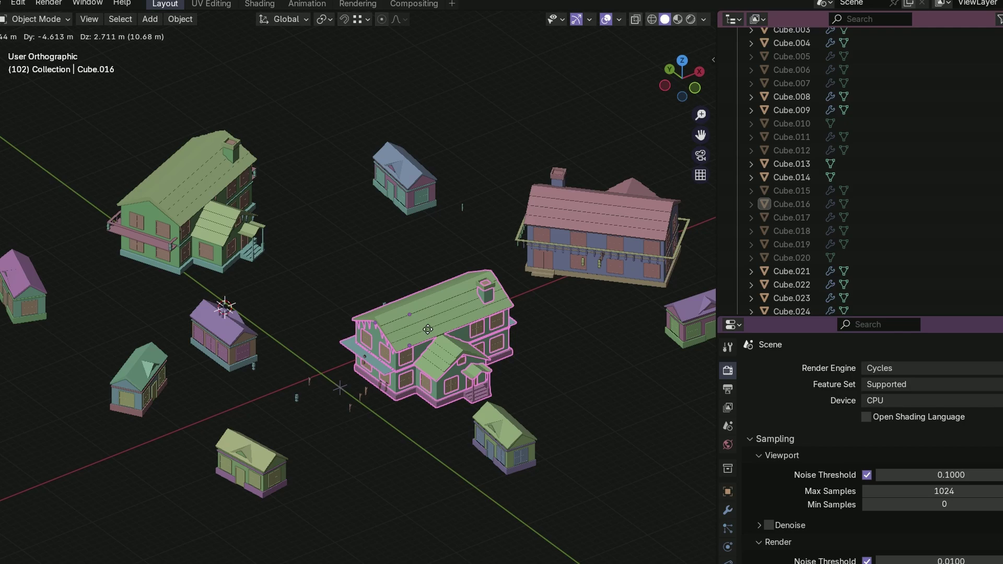
right_click(418, 343)
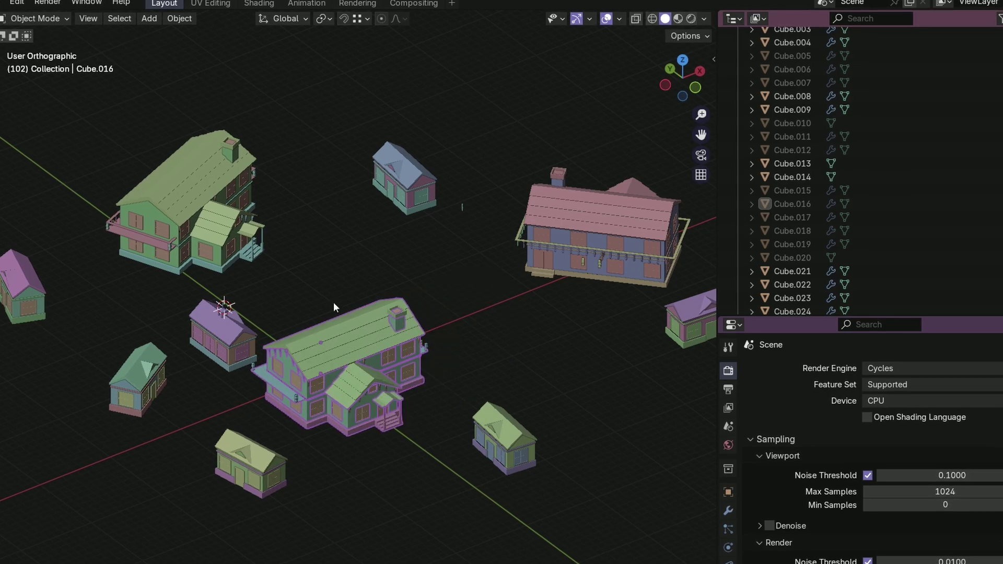
right_click(442, 436)
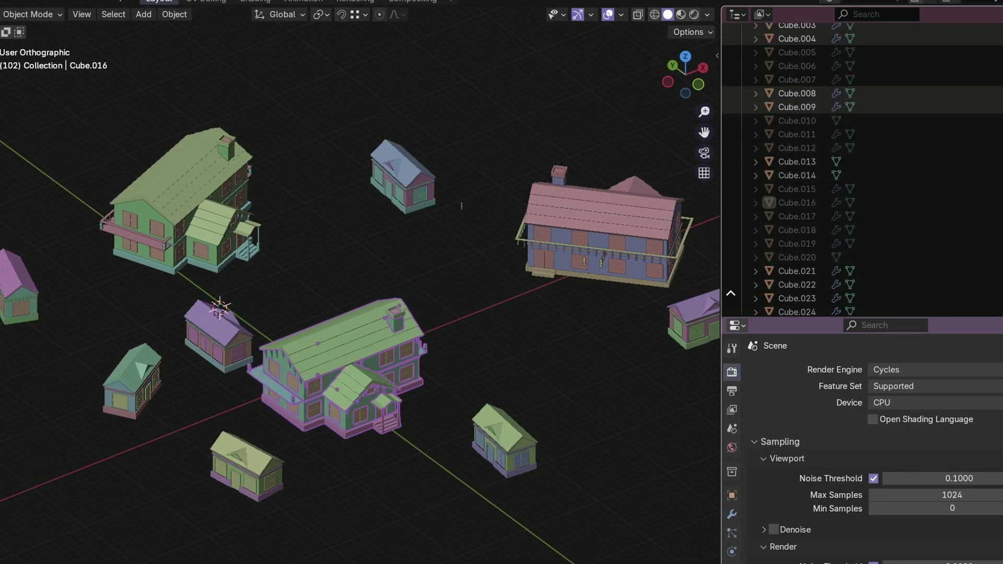
Join the two side areas so the Properties editor takes over the Outliner's space
click(733, 189)
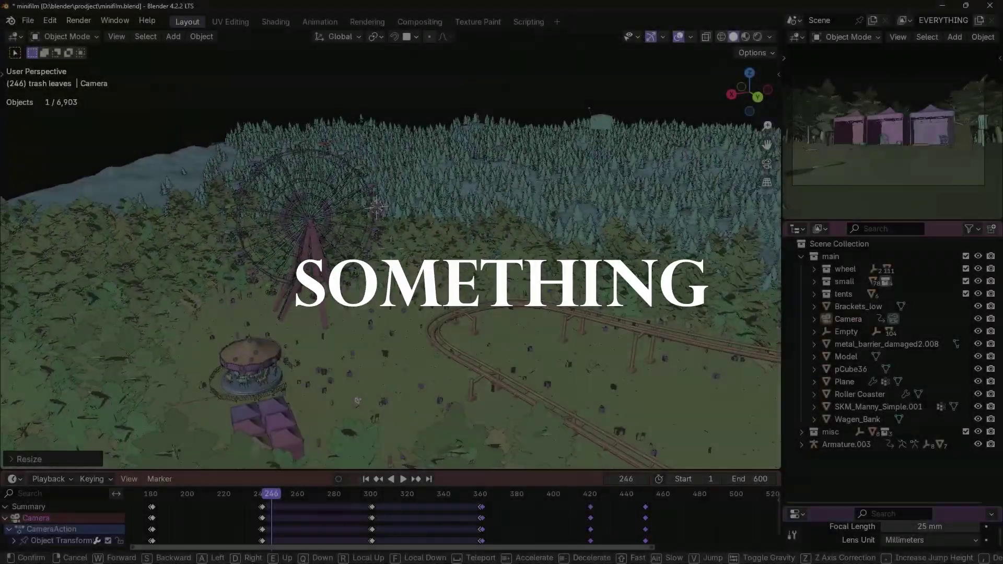
key(d)
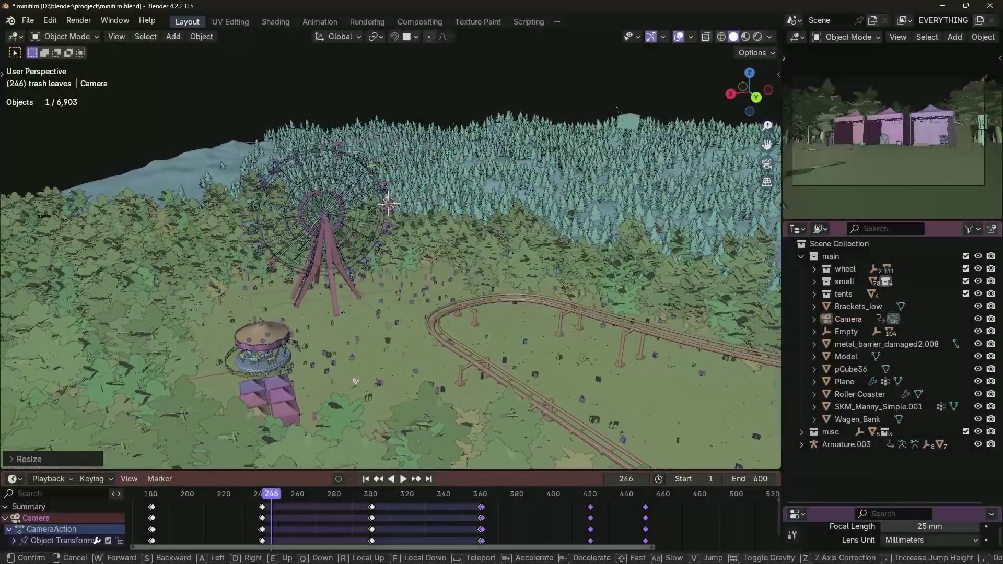
key(w)
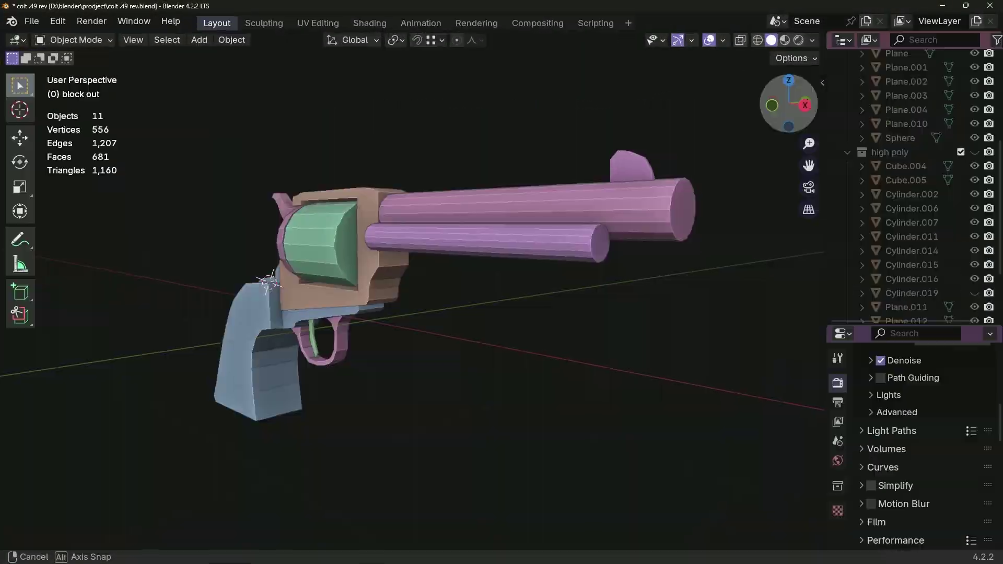
Isolate the second collection of the revolver scene in the viewport
middle_drag(293, 282, 270, 282)
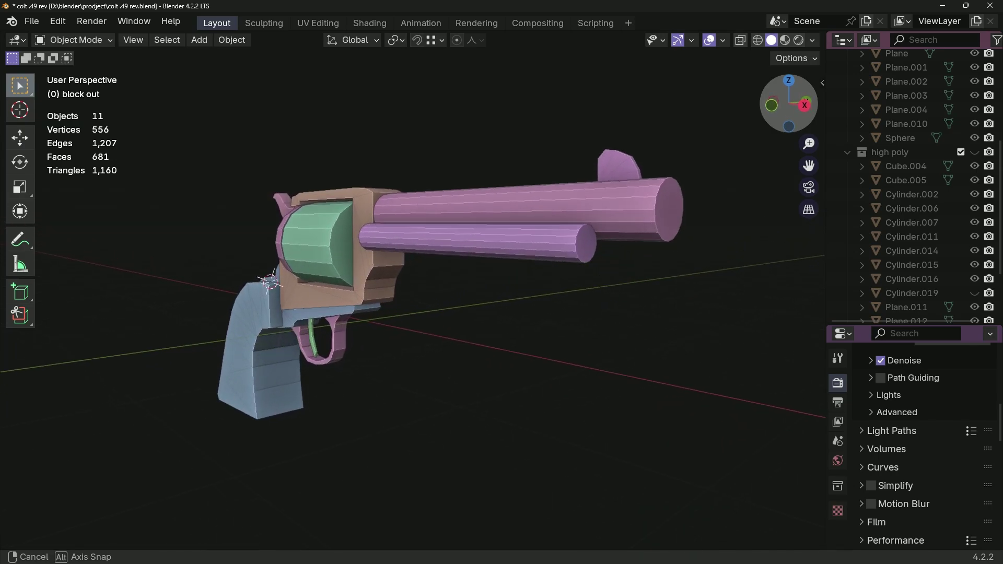
key(2)
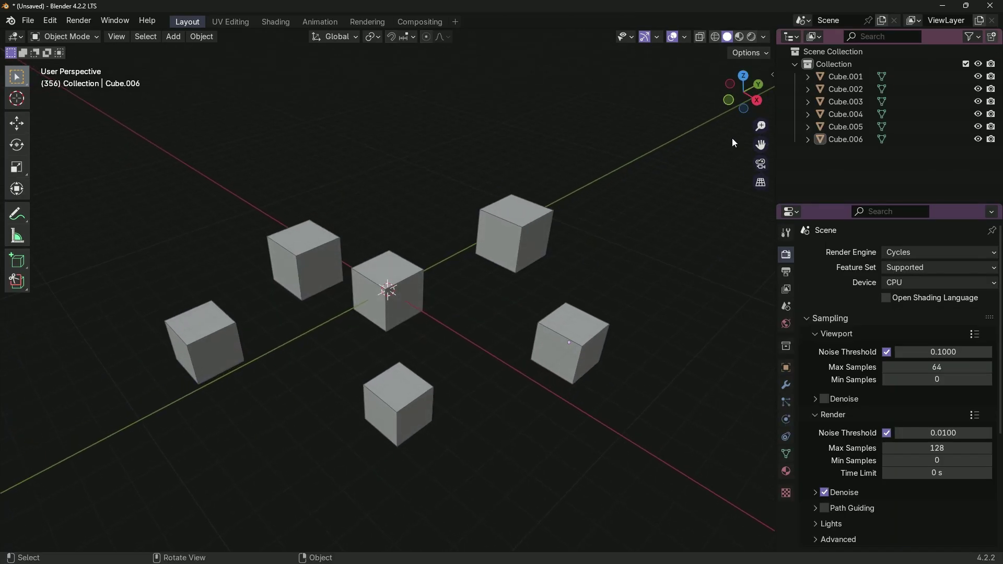
Move all six cubes into a new collection
key(a)
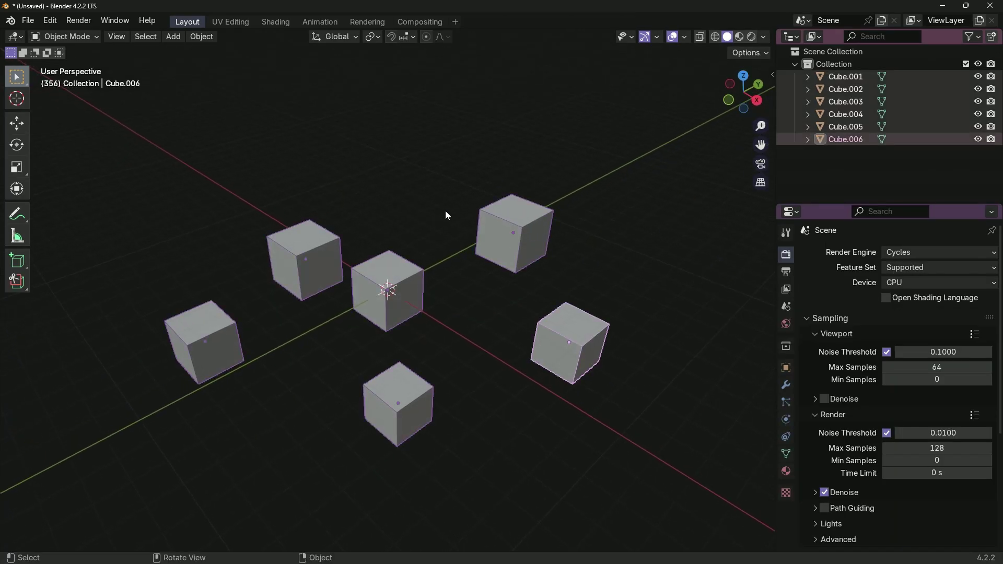
key(m)
click(441, 213)
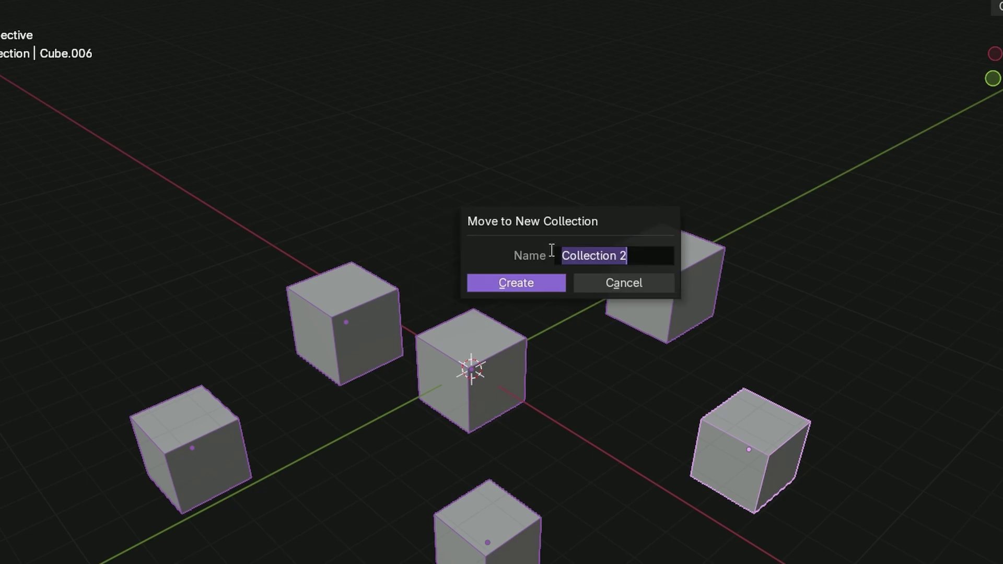